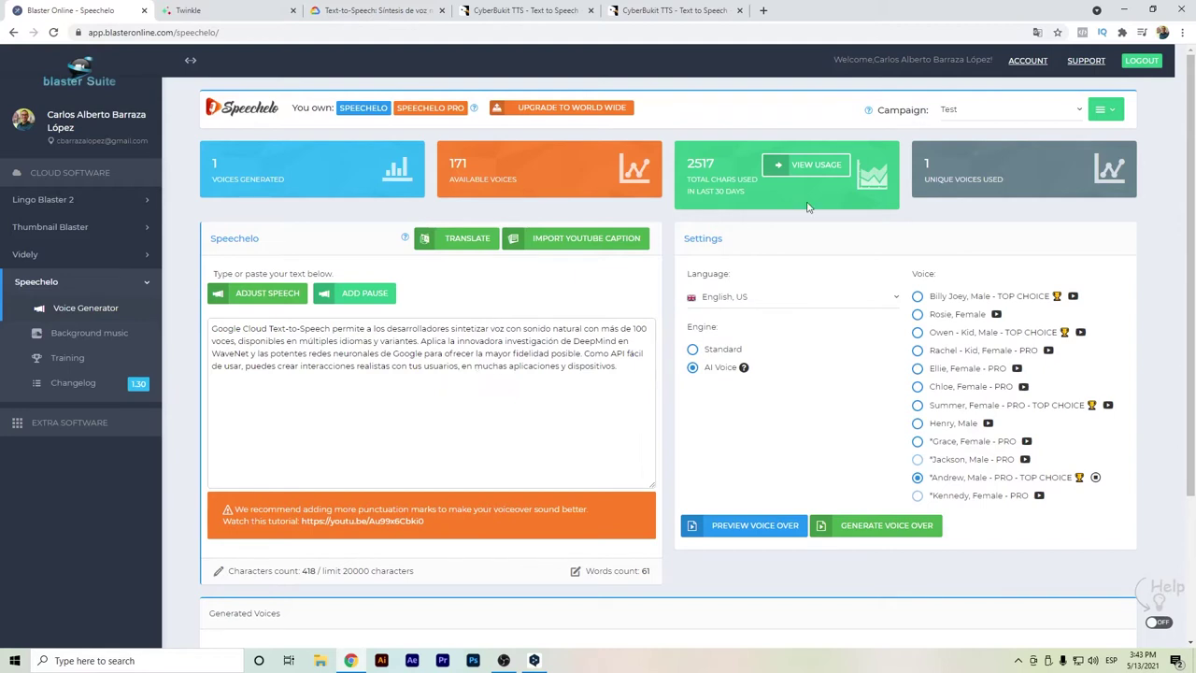
- Set the voice over language to Spanish, Mexican
{"action": "left_click", "coordinate": [756, 308]}
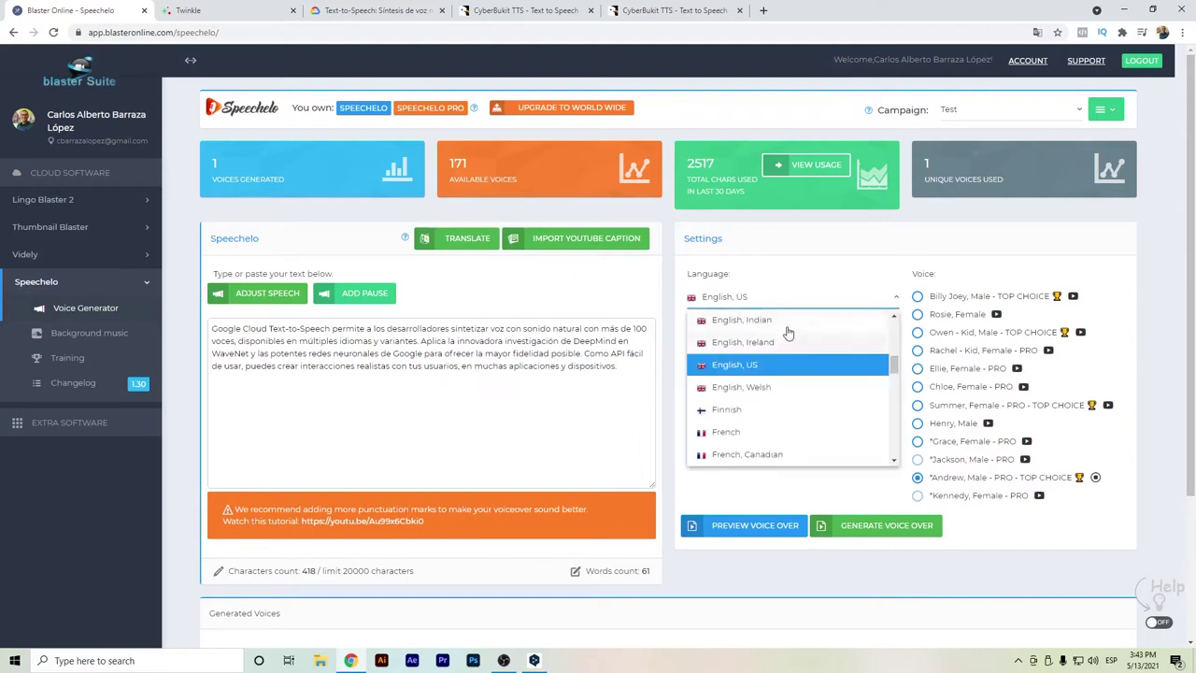
{"action": "scroll", "coordinate": [791, 331], "scroll_direction": "down", "scroll_amount": 2}
{"action": "scroll", "coordinate": [778, 346], "scroll_direction": "down", "scroll_amount": 3}
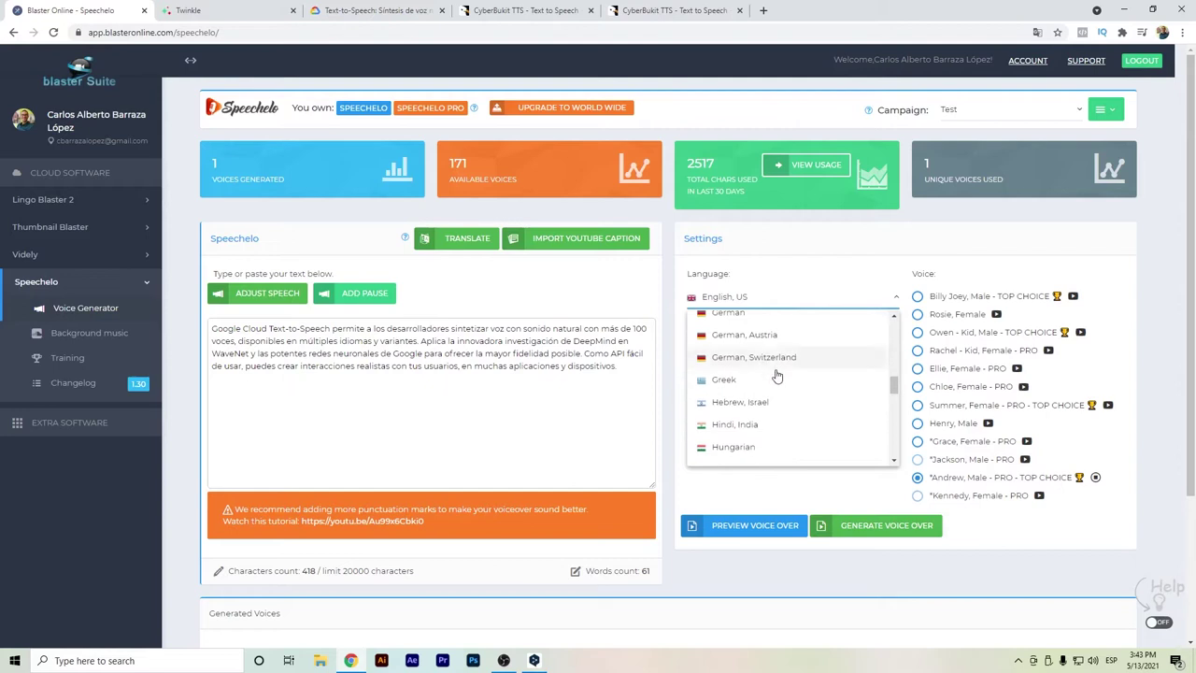
{"action": "scroll", "coordinate": [765, 348], "scroll_direction": "down", "scroll_amount": 4}
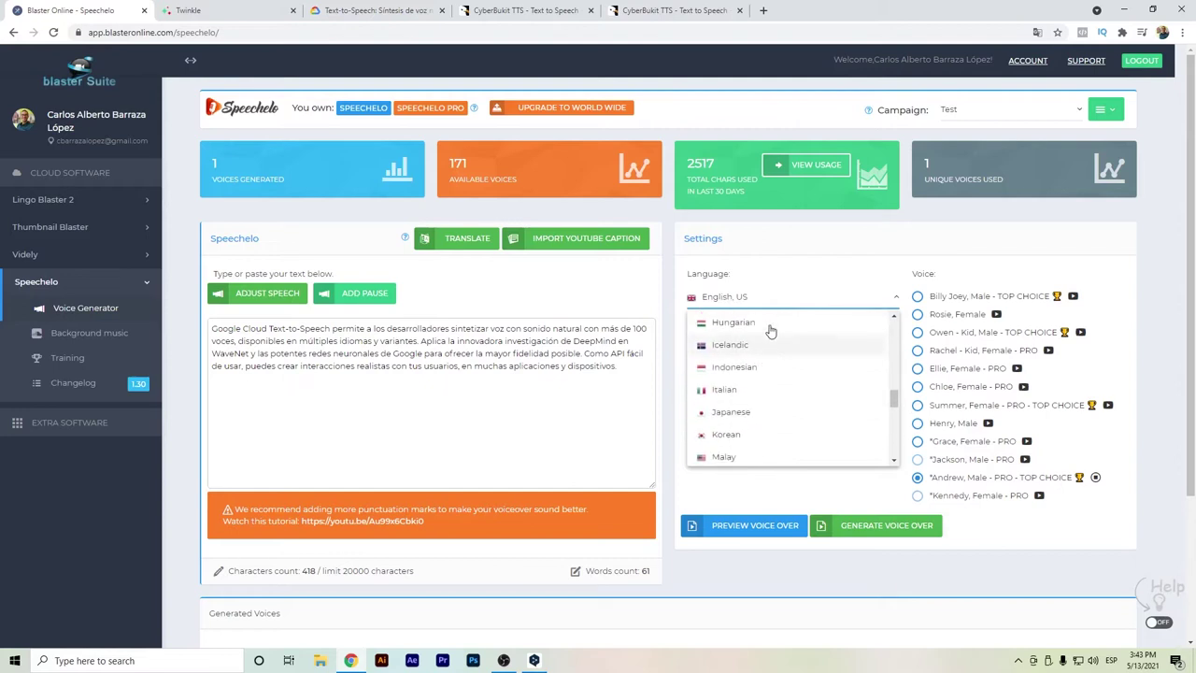
{"action": "scroll", "coordinate": [771, 330], "scroll_direction": "down", "scroll_amount": 4}
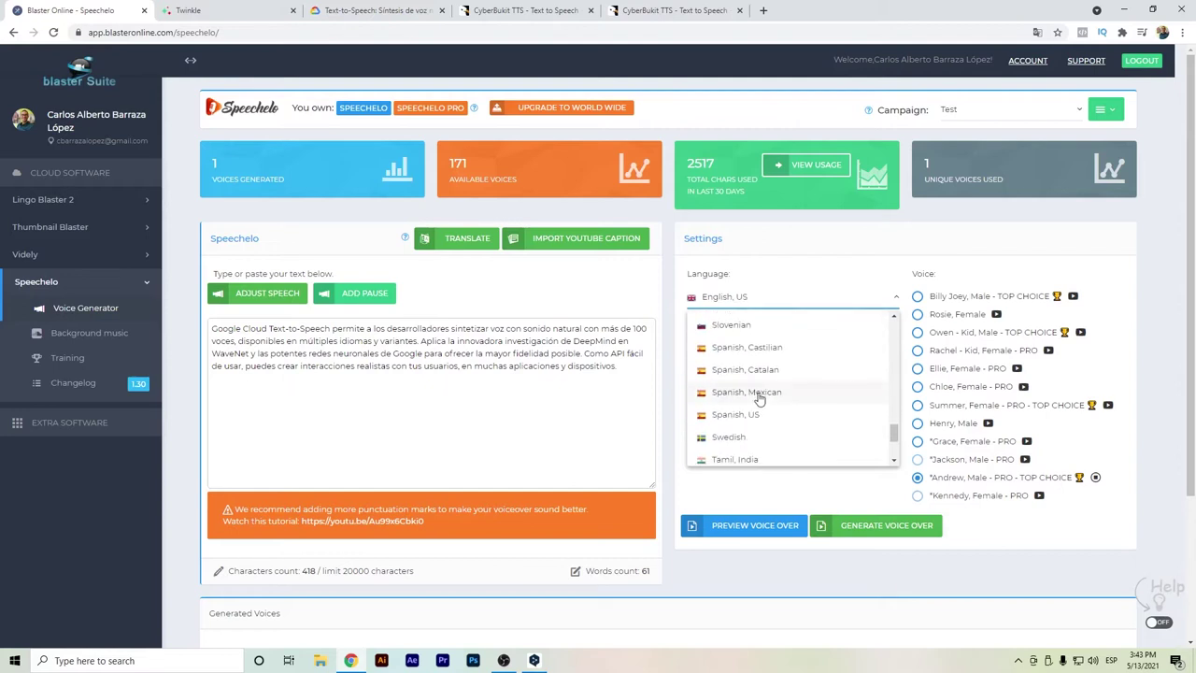
{"action": "left_click", "coordinate": [761, 392]}
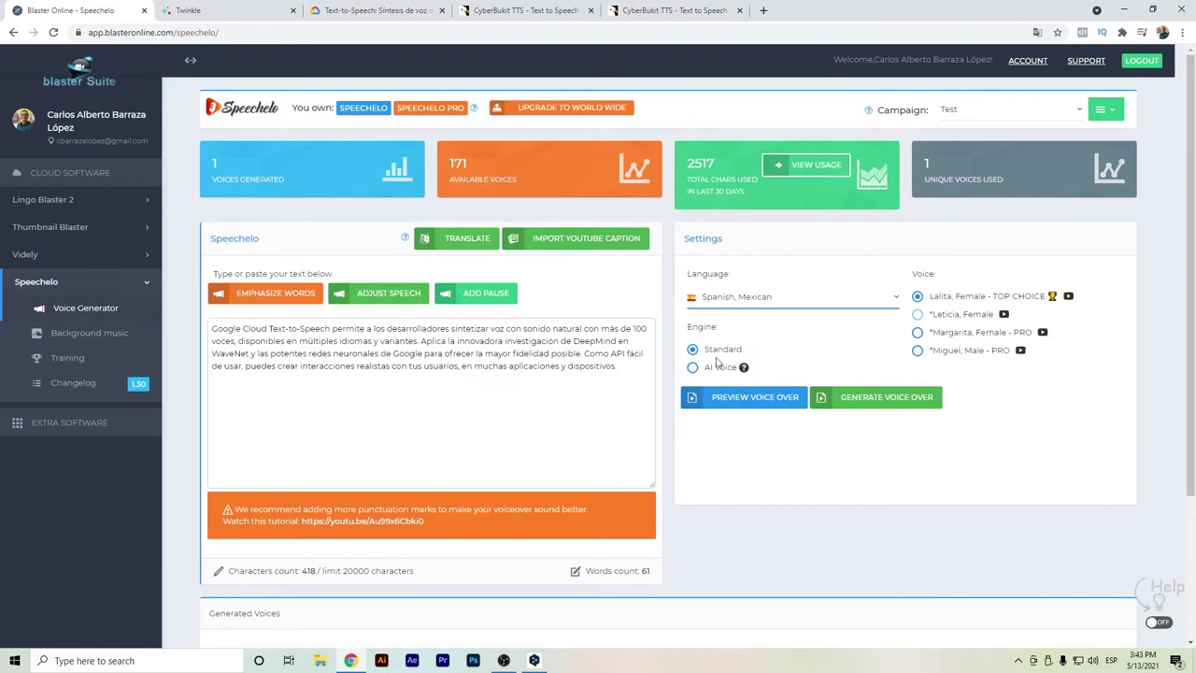
- Choose the AI Voice engine and listen to a preview of the text in the Leticia voice
{"action": "left_click", "coordinate": [720, 365]}
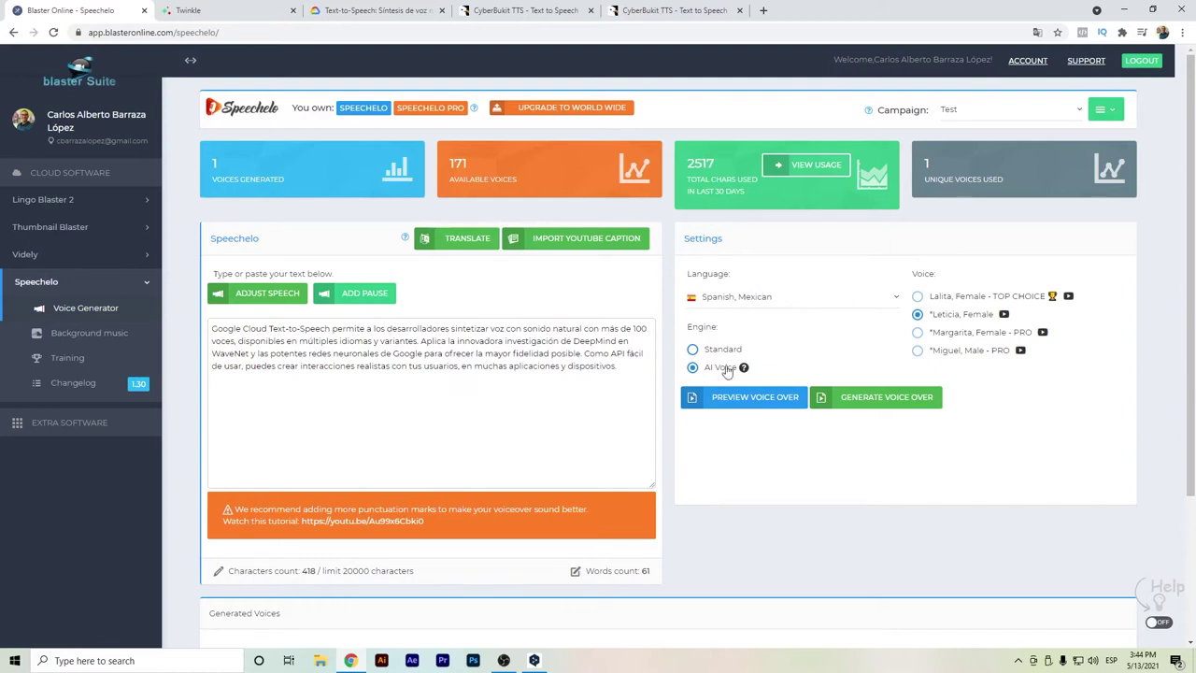
{"action": "left_click", "coordinate": [733, 394]}
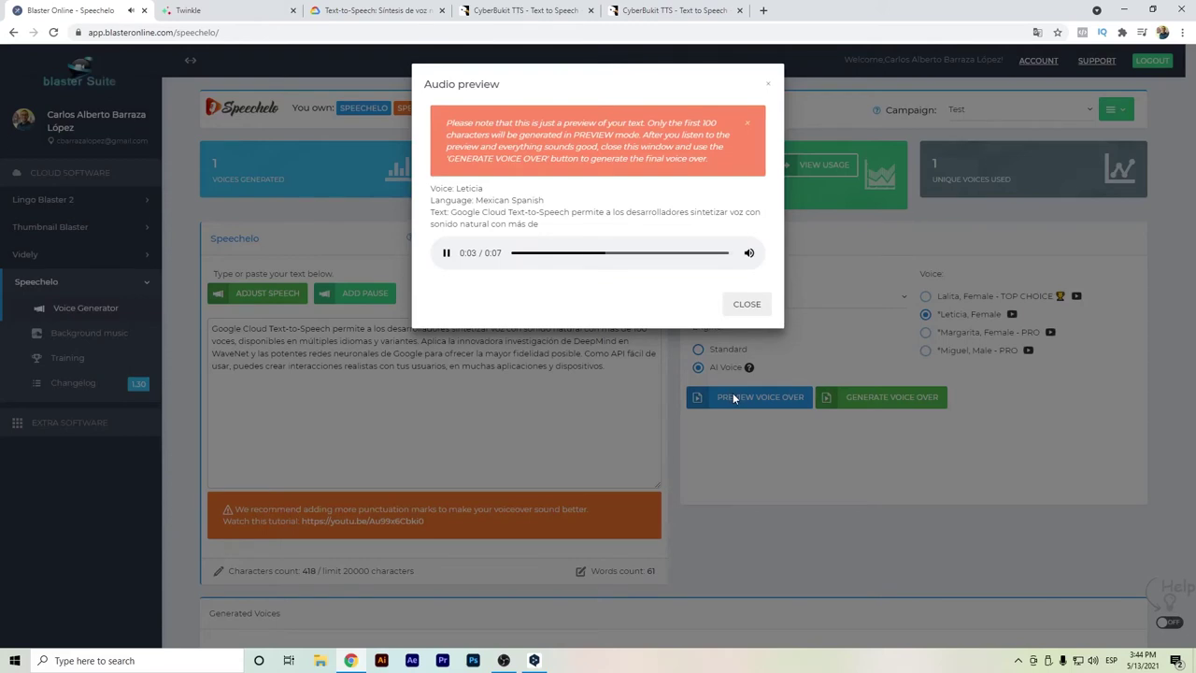
{"action": "left_click", "coordinate": [732, 313]}
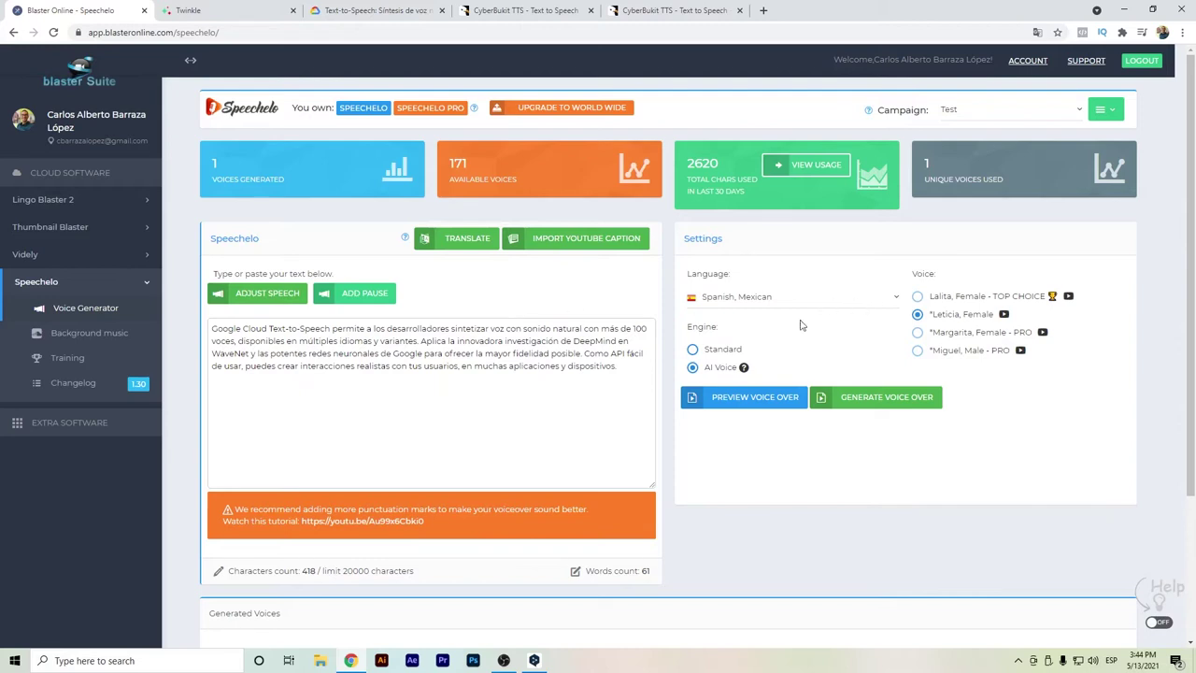
- Preview the text with the Standard engine and the Lalita voice for comparison, and restore the AI Voice engine
{"action": "left_click", "coordinate": [719, 353]}
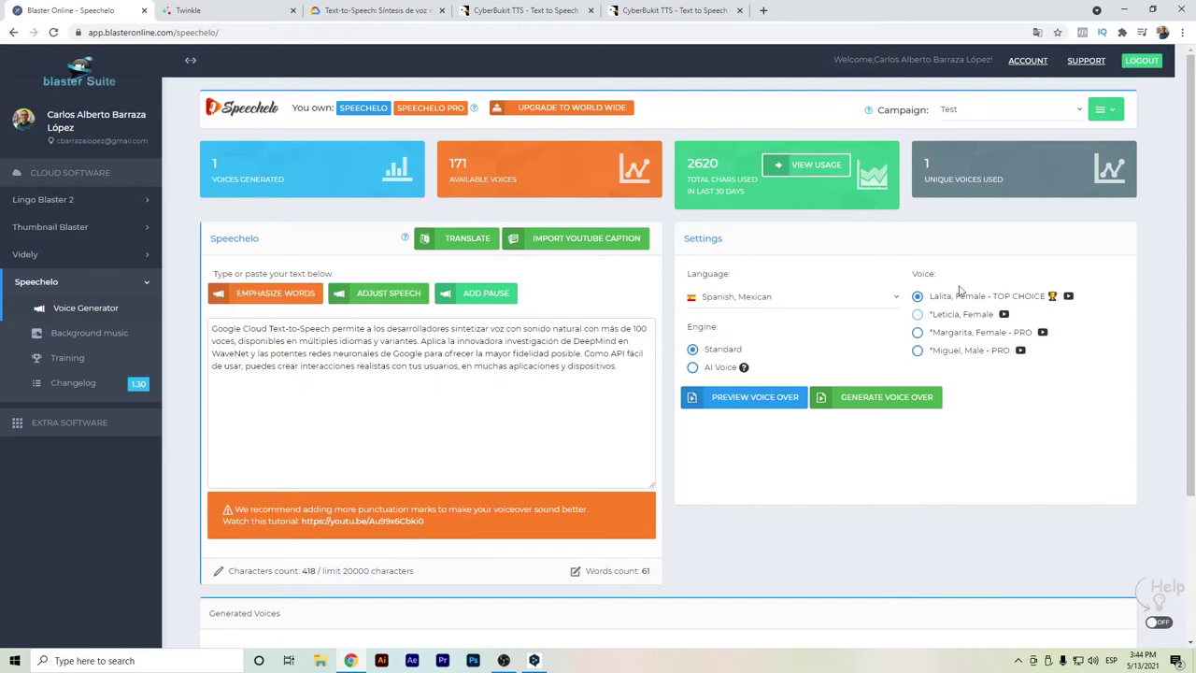
{"action": "left_click", "coordinate": [742, 402]}
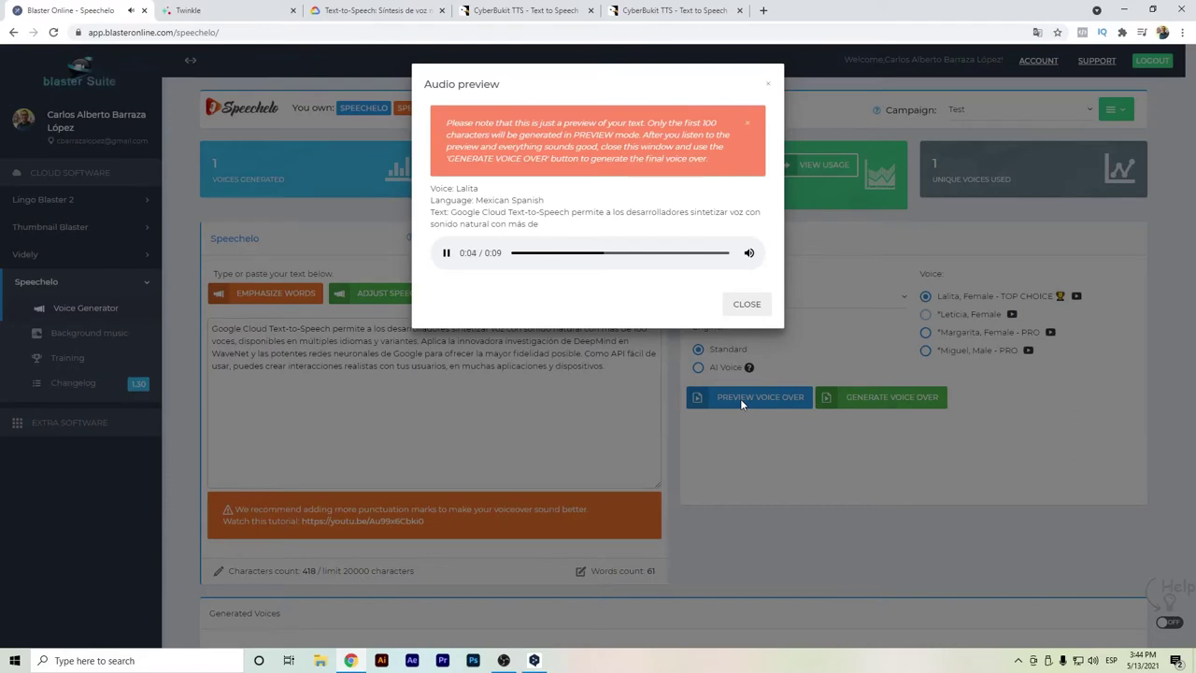
{"action": "left_click", "coordinate": [740, 305]}
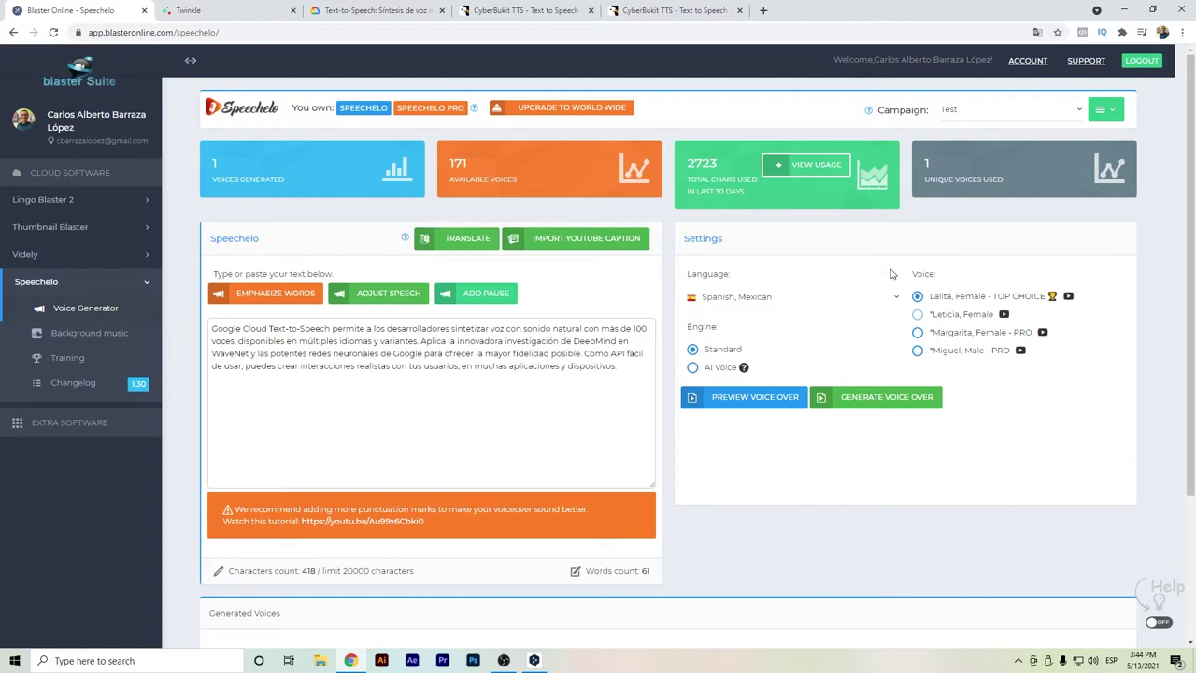
{"action": "left_click", "coordinate": [730, 369]}
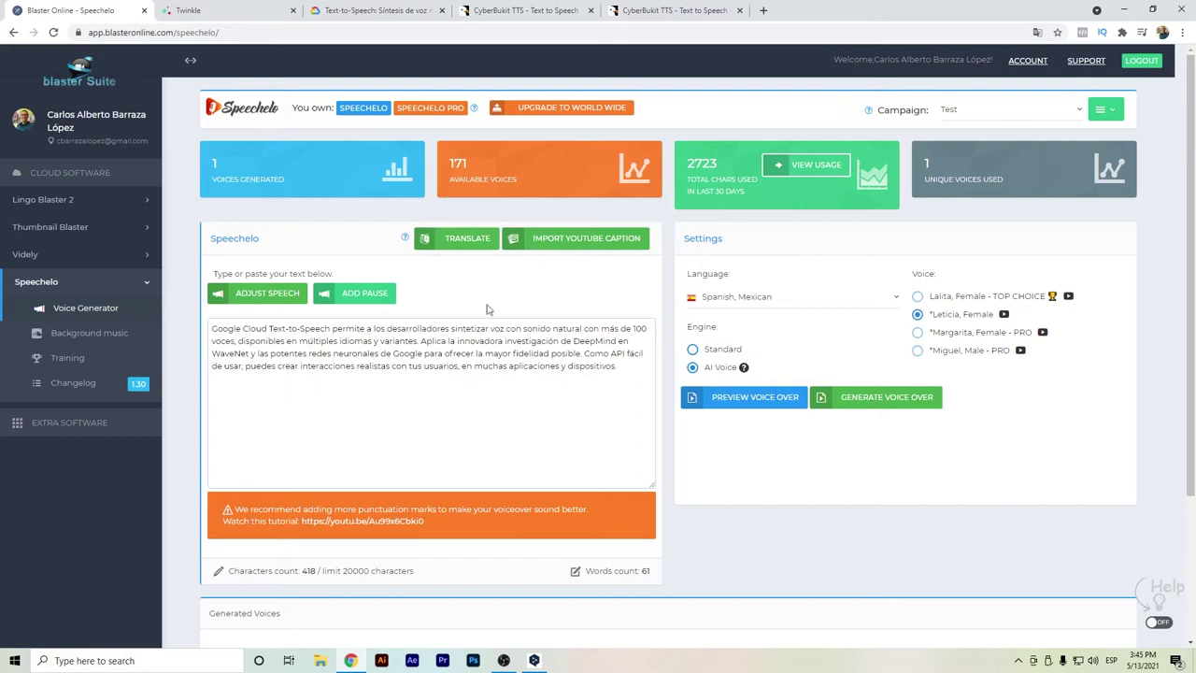
- Switch to Twinkle and open its text-to-speech tool, passing through the music tracks and sound effects libraries
{"action": "left_click", "coordinate": [221, 9]}
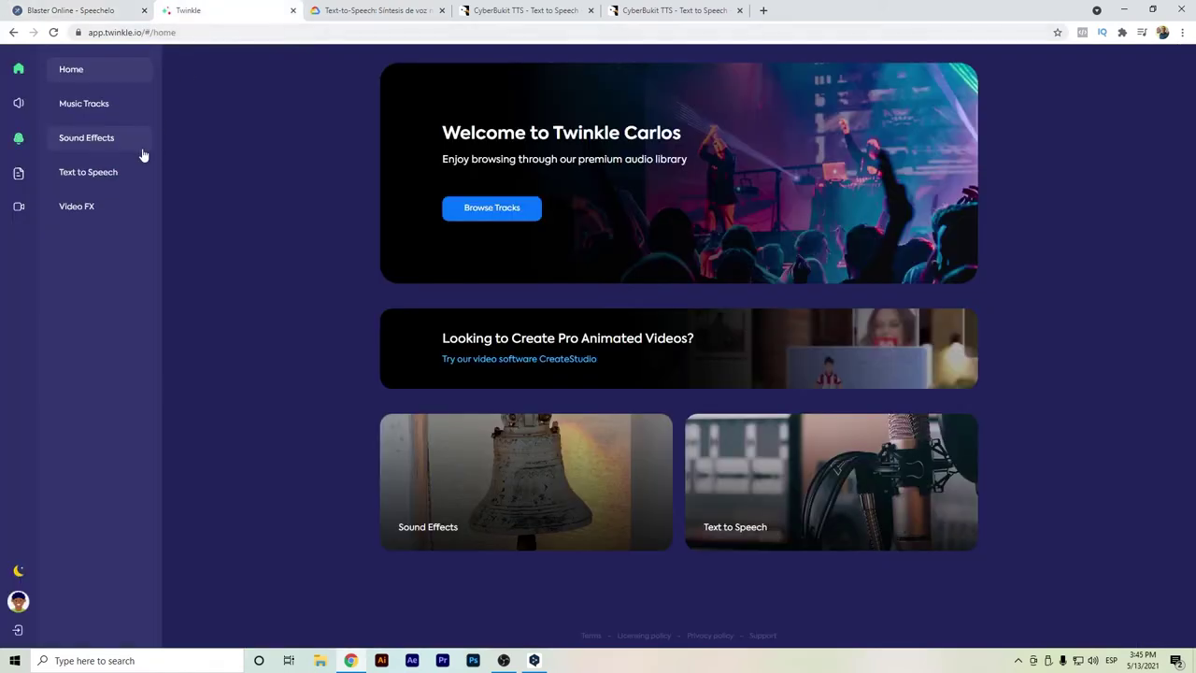
{"action": "left_click", "coordinate": [112, 111]}
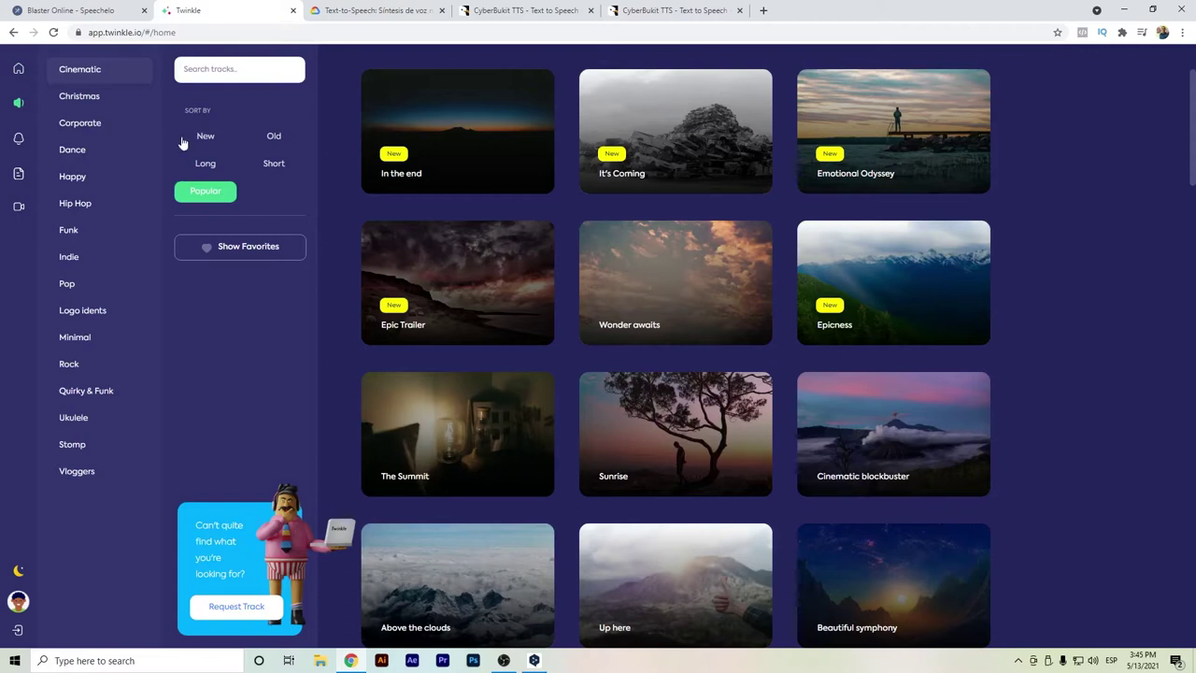
{"action": "left_click", "coordinate": [19, 141]}
{"action": "left_click", "coordinate": [19, 174]}
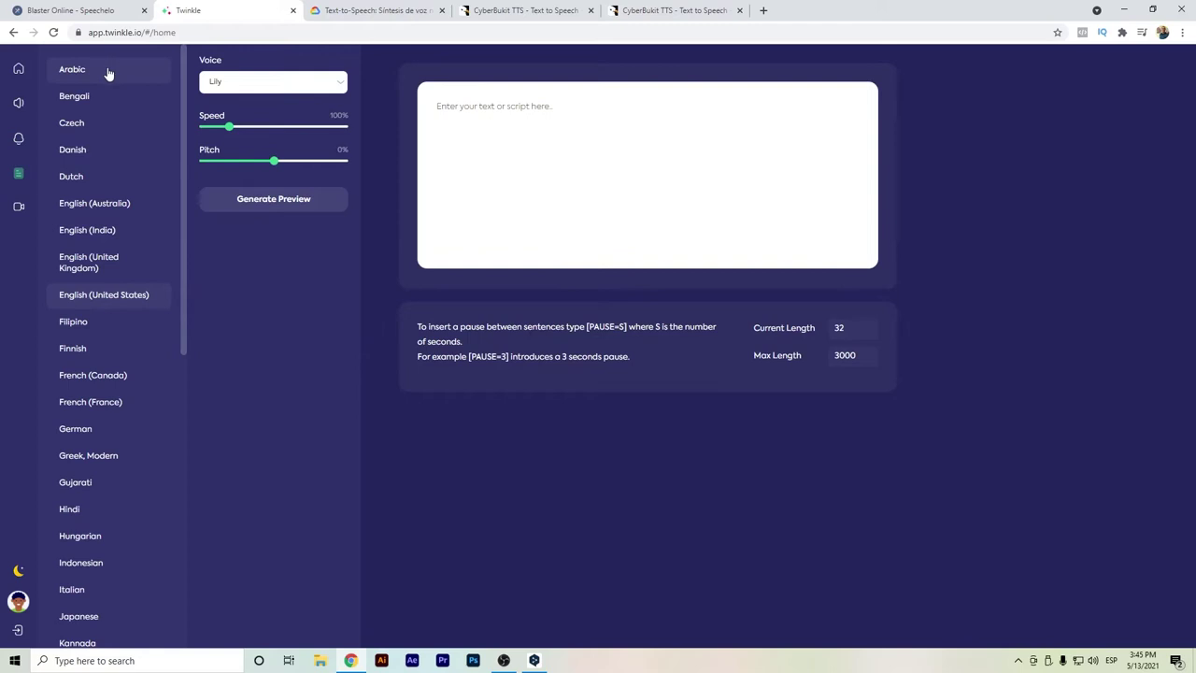
- Set the speech language to Spanish; Castilian and choose the Dani voice
{"action": "scroll", "coordinate": [135, 346], "scroll_direction": "down", "scroll_amount": 3}
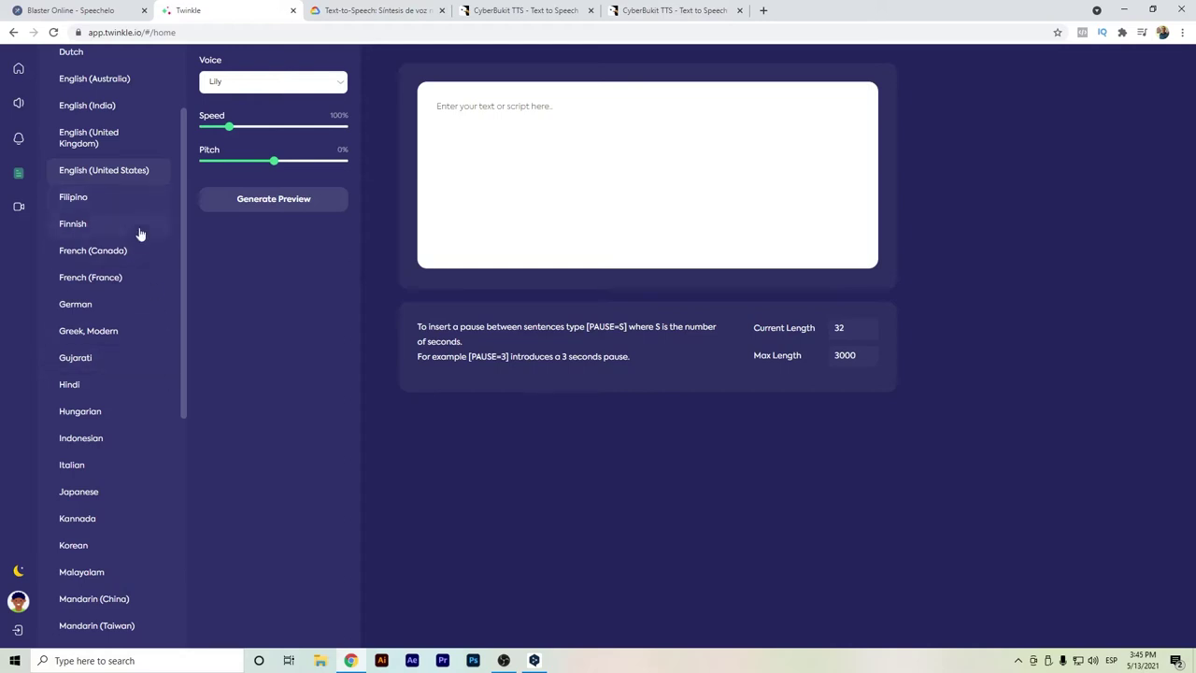
{"action": "scroll", "coordinate": [131, 388], "scroll_direction": "down", "scroll_amount": 1}
{"action": "scroll", "coordinate": [126, 398], "scroll_direction": "down", "scroll_amount": 6}
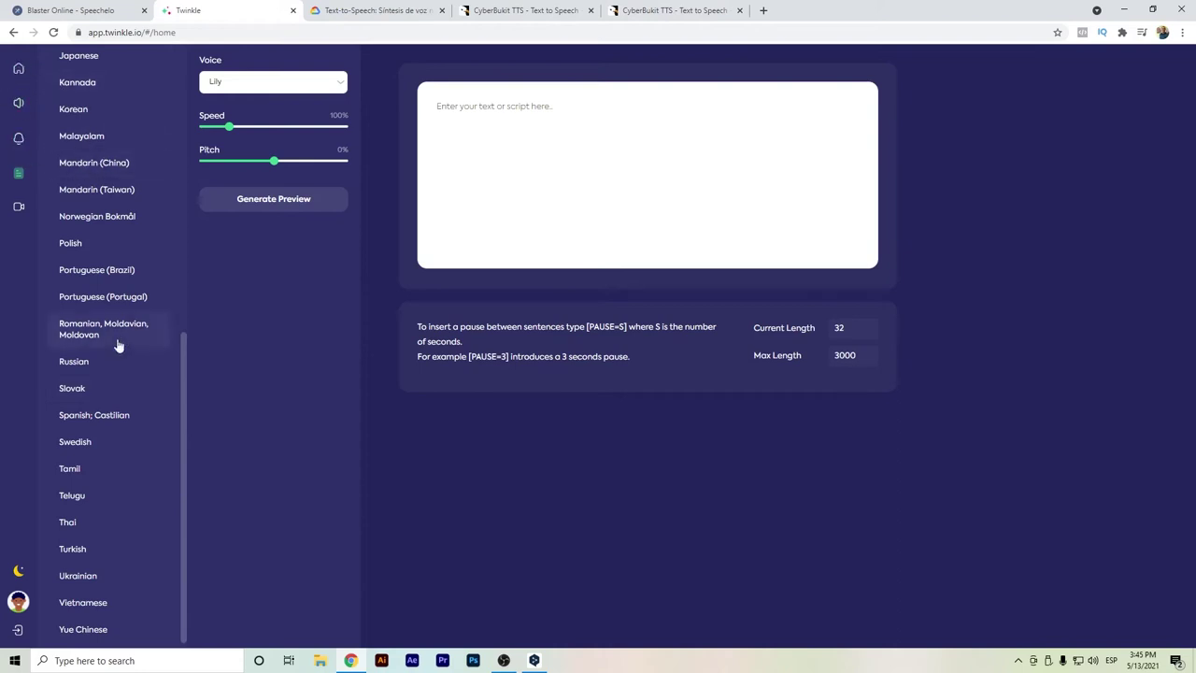
{"action": "left_click", "coordinate": [133, 418]}
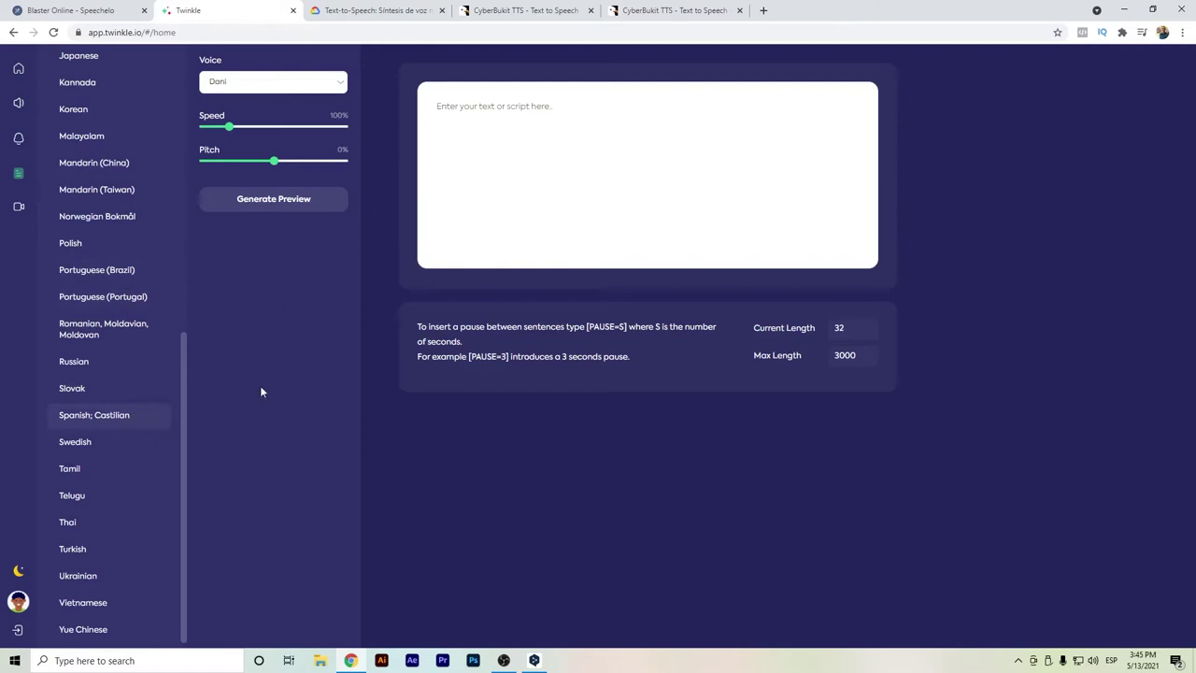
{"action": "left_click", "coordinate": [310, 88]}
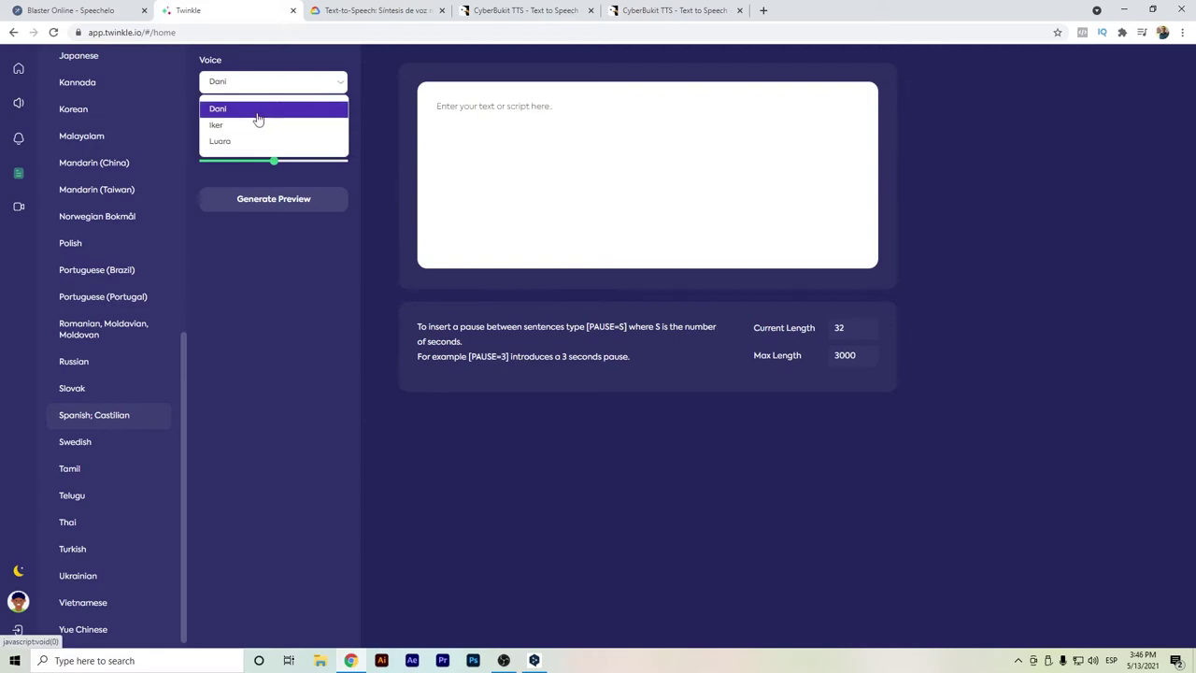
{"action": "left_click", "coordinate": [258, 111]}
- Enter the Spanish paragraph about Google Cloud Text-to-Speech as the script and play part of its generated preview
{"action": "left_click", "coordinate": [520, 115]}
{"action": "type", "text": "Google Cloud Text-to-Speech permite a los desarrolladores sintetizar voz con sonido natural con más de 100 voces, disponibles en múltiples idiomas y variantes. Aplica la innovadora investigación de DeepMind en WaveNet y las potentes redes neuronales de Google para ofrecer la mayor fidelidad posible. Como API fácil de usar, puedes crear interacciones realistas con tus usuarios, en muchas aplicaciones y dispositivos."}
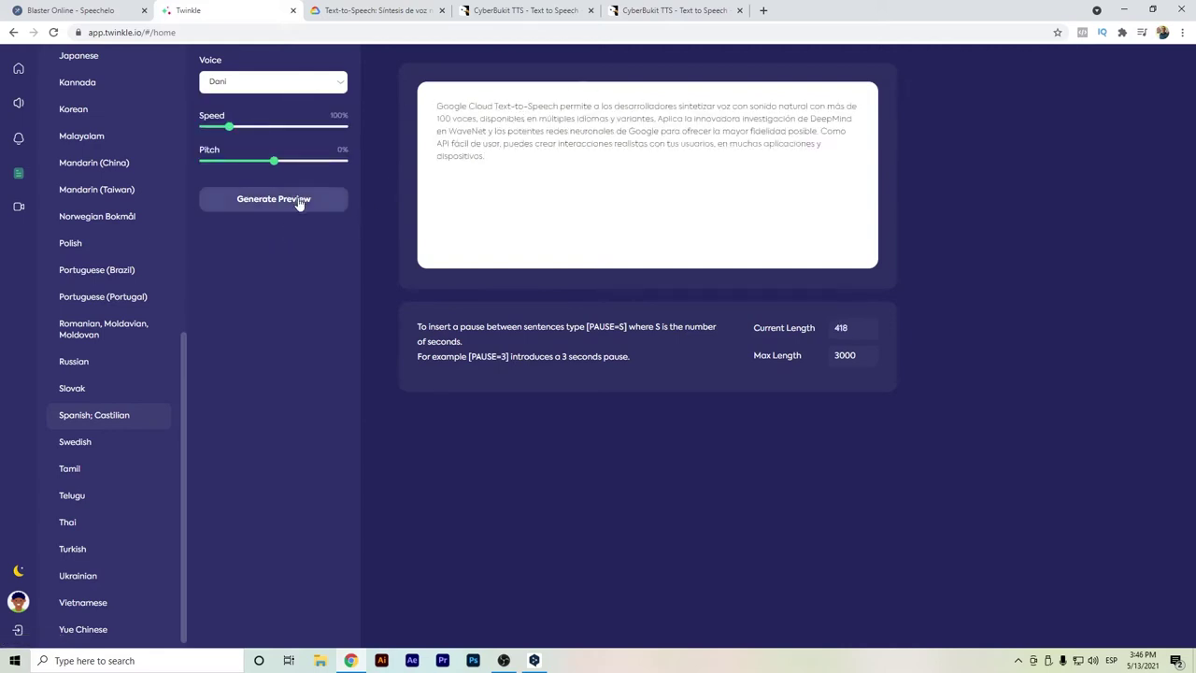
{"action": "left_click", "coordinate": [267, 209]}
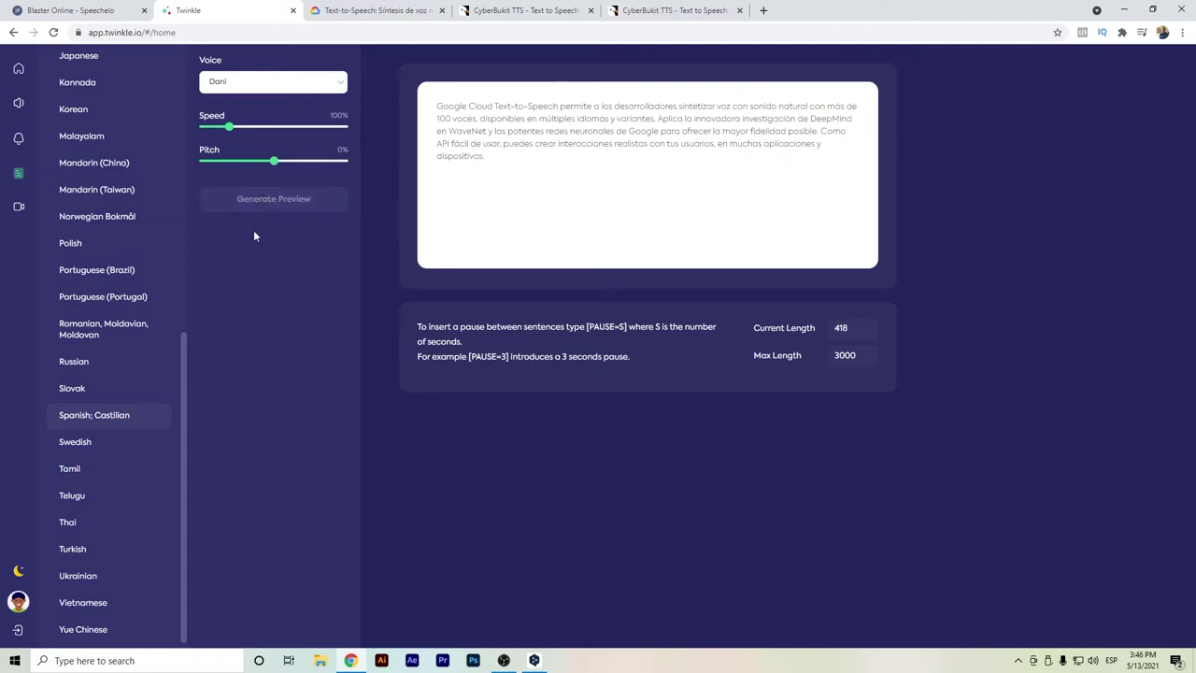
{"action": "left_click", "coordinate": [209, 292]}
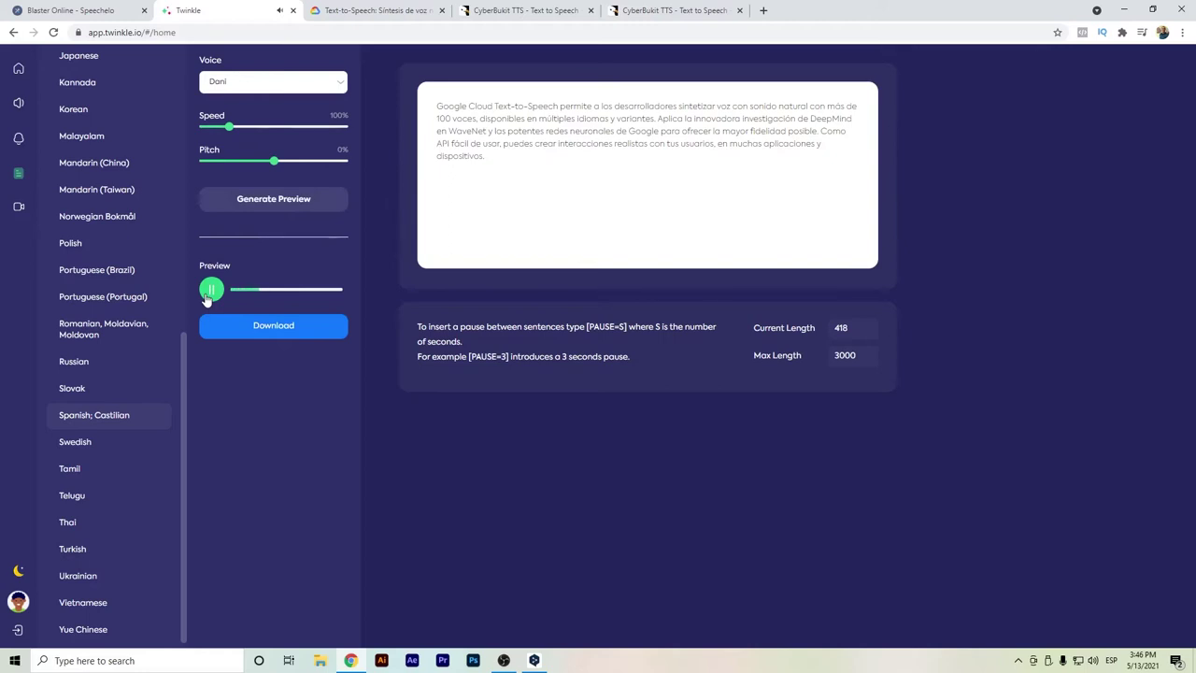
{"action": "left_click", "coordinate": [212, 291]}
{"action": "scroll", "coordinate": [95, 257], "scroll_direction": "up", "scroll_amount": 1}
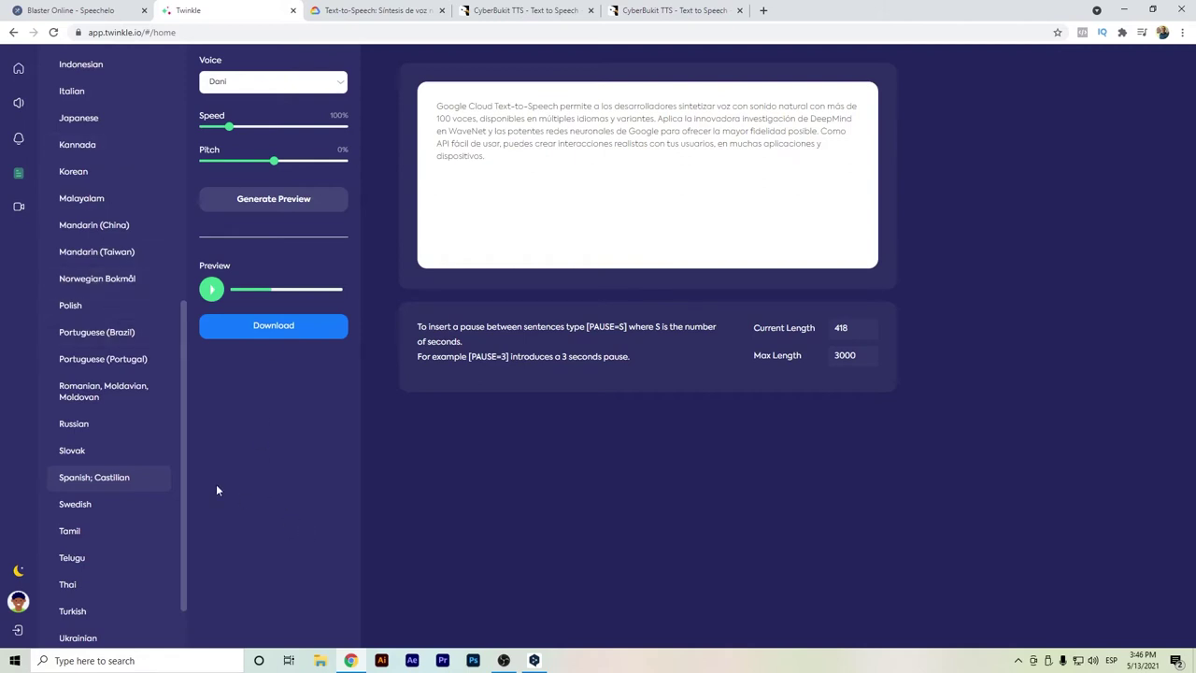
- In the Google Cloud Text-to-Speech demo, set the language to Español (Estados Unidos) and play the text with the es-US-Wavenet-A voice
{"action": "key", "text": "ctrl+Tab"}
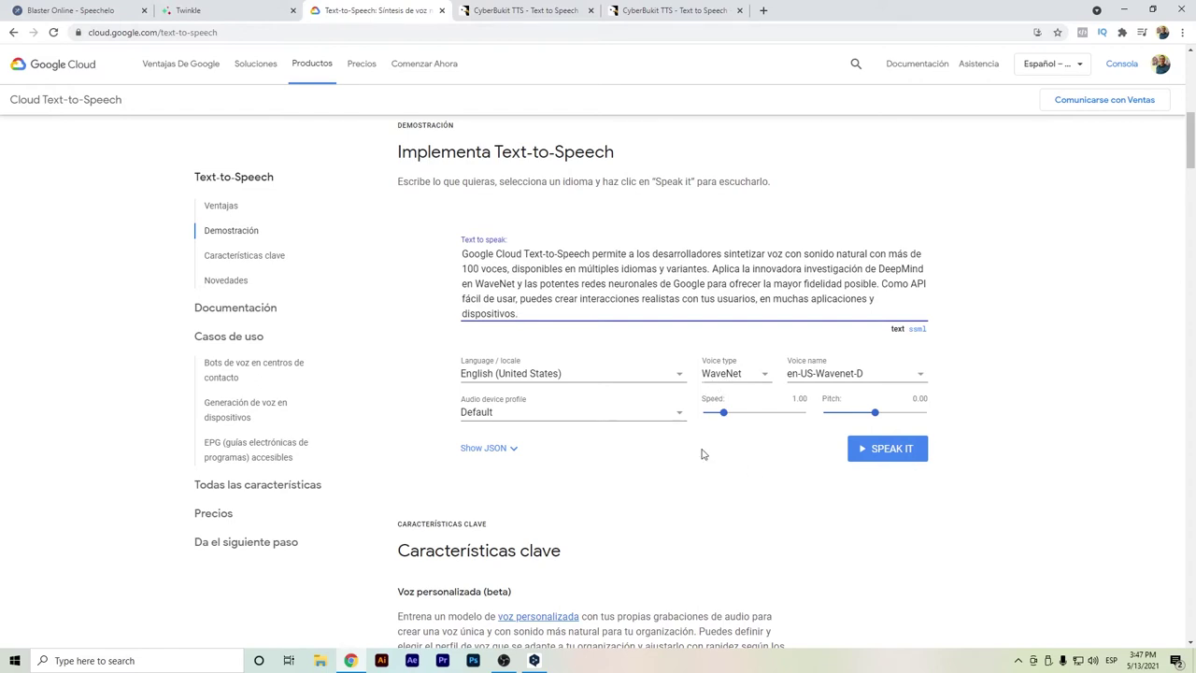
{"action": "left_click", "coordinate": [530, 375]}
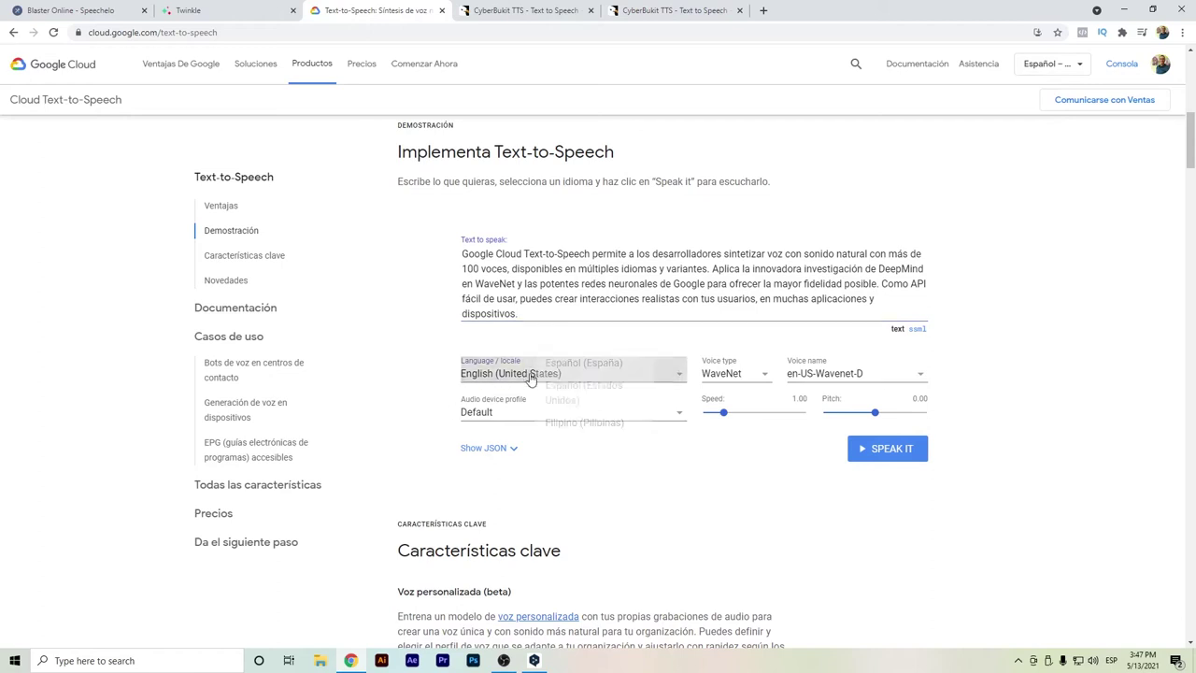
{"action": "scroll", "coordinate": [596, 387], "scroll_direction": "down", "scroll_amount": 1}
{"action": "scroll", "coordinate": [599, 388], "scroll_direction": "up", "scroll_amount": 1}
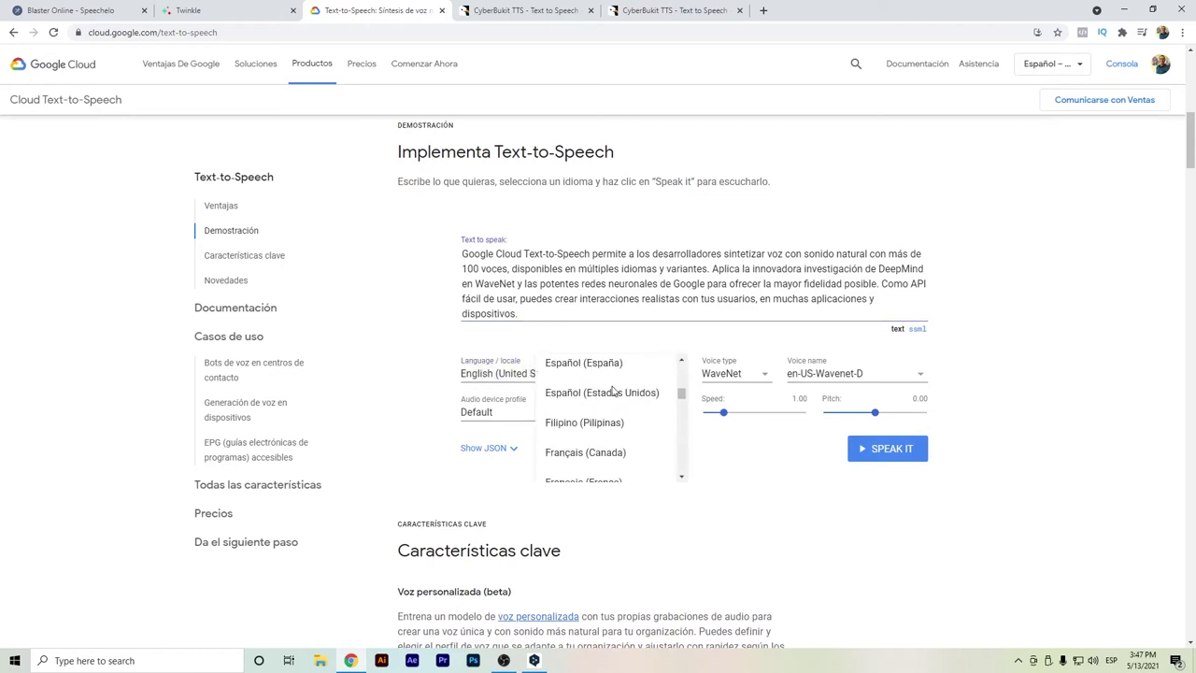
{"action": "left_click", "coordinate": [592, 393]}
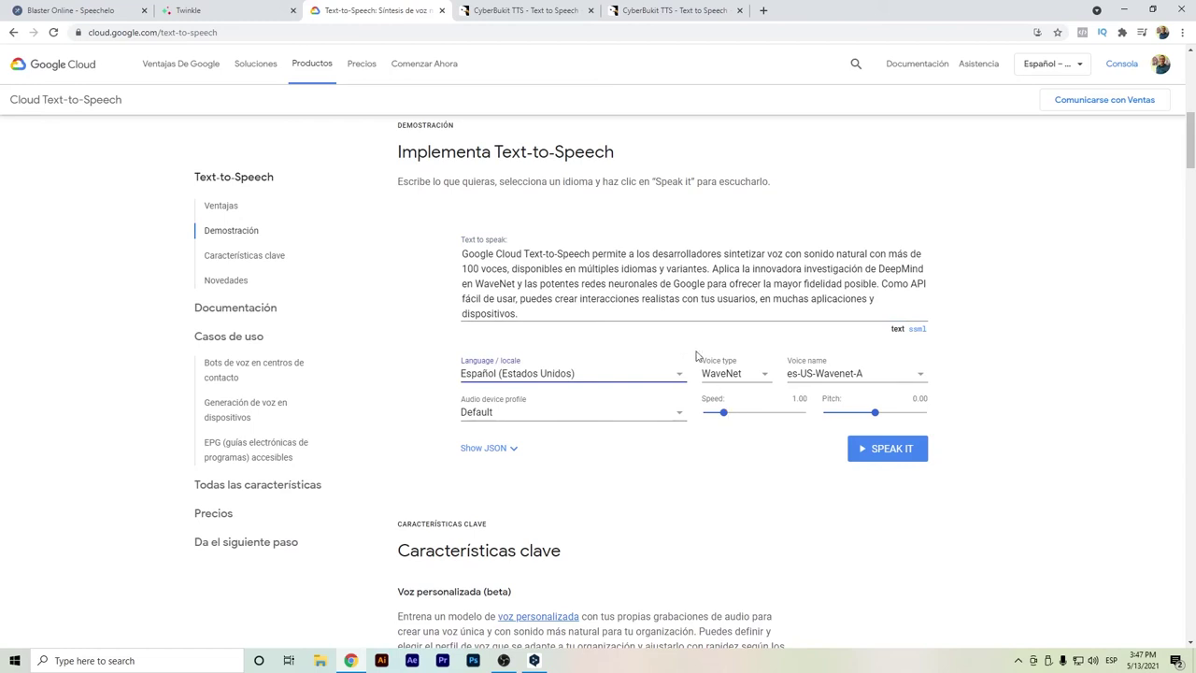
{"action": "left_click", "coordinate": [893, 449]}
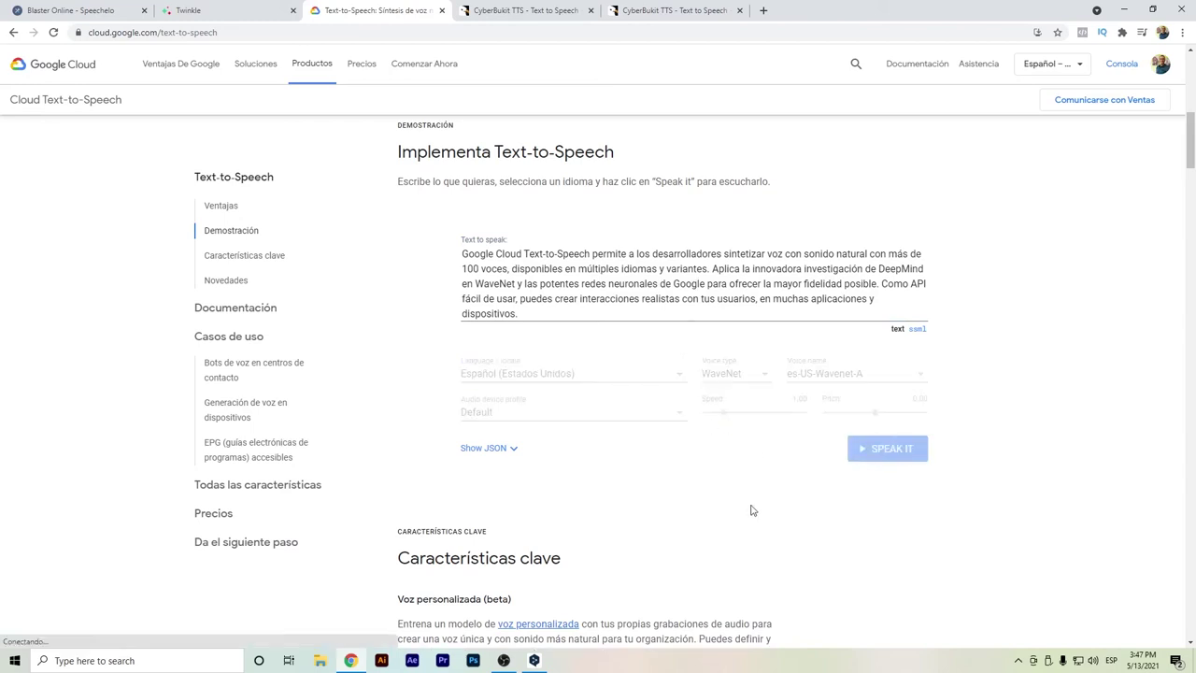
{"action": "left_click", "coordinate": [616, 512]}
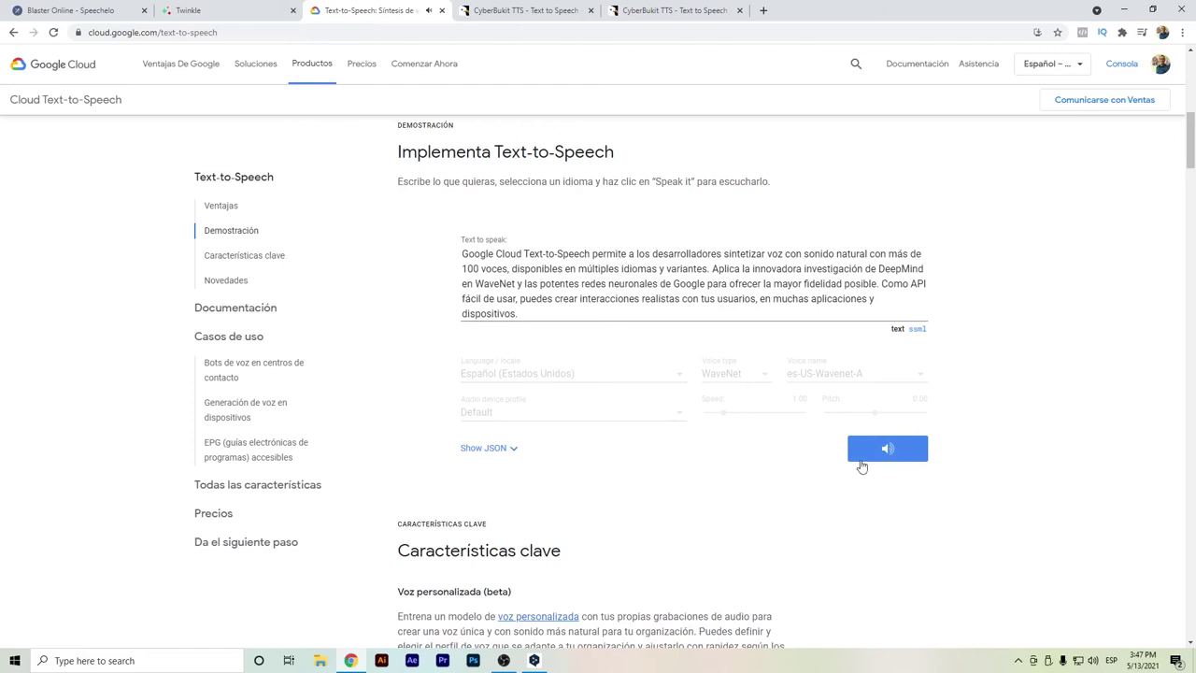
- Change the voice name to es-US-Wavenet-B, play the text with it and pause the playback
{"action": "left_click", "coordinate": [840, 374]}
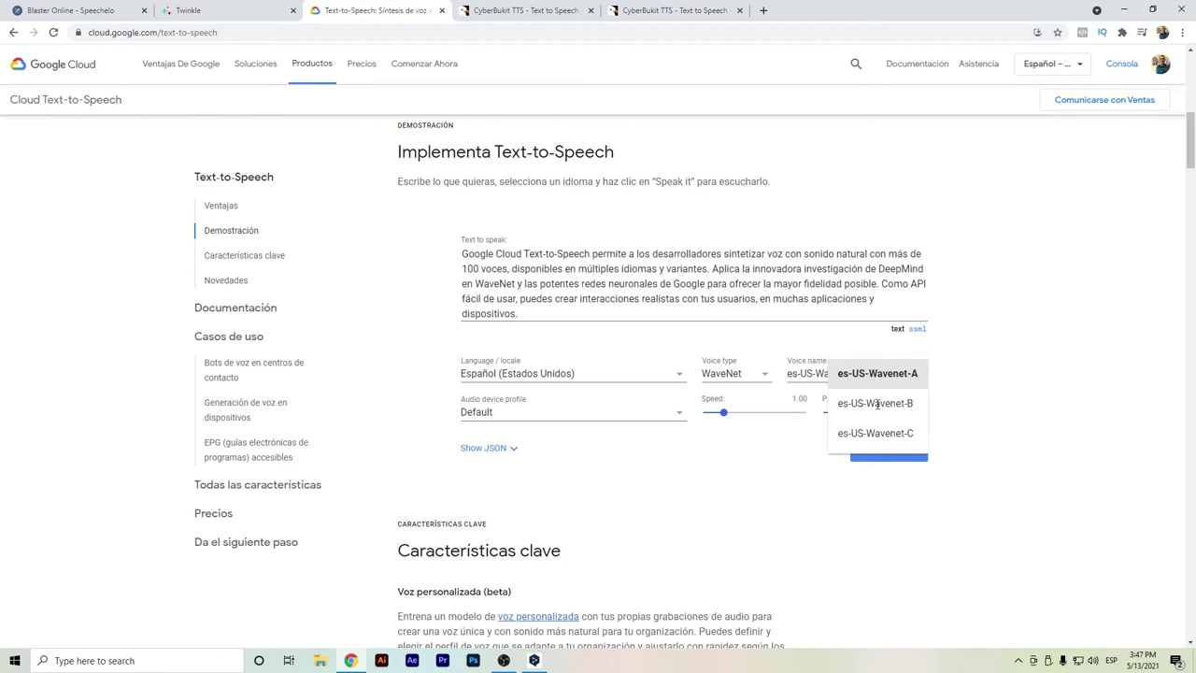
{"action": "left_click", "coordinate": [877, 404]}
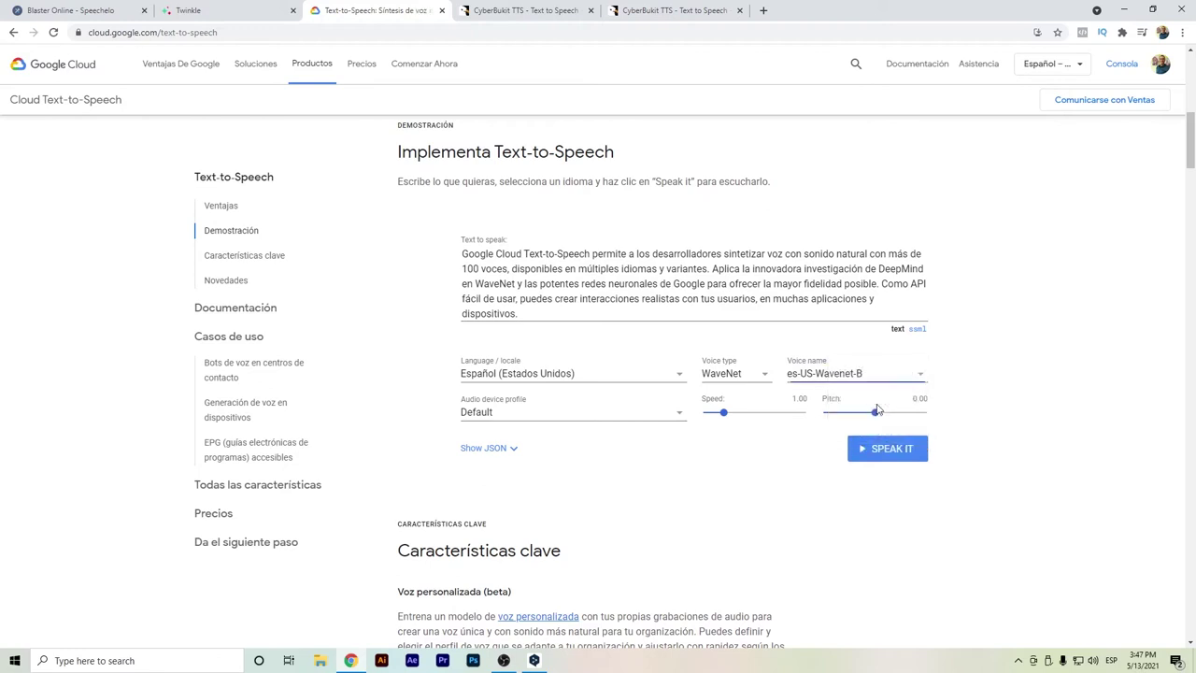
{"action": "left_click", "coordinate": [886, 462]}
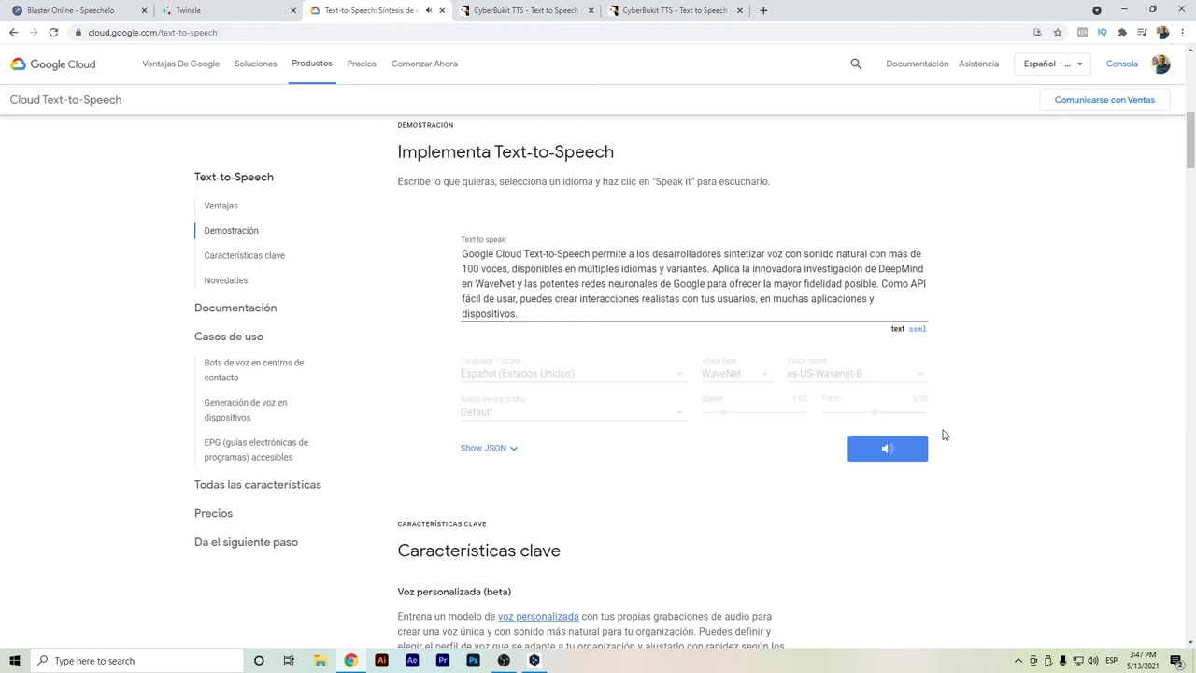
{"action": "left_click", "coordinate": [878, 449]}
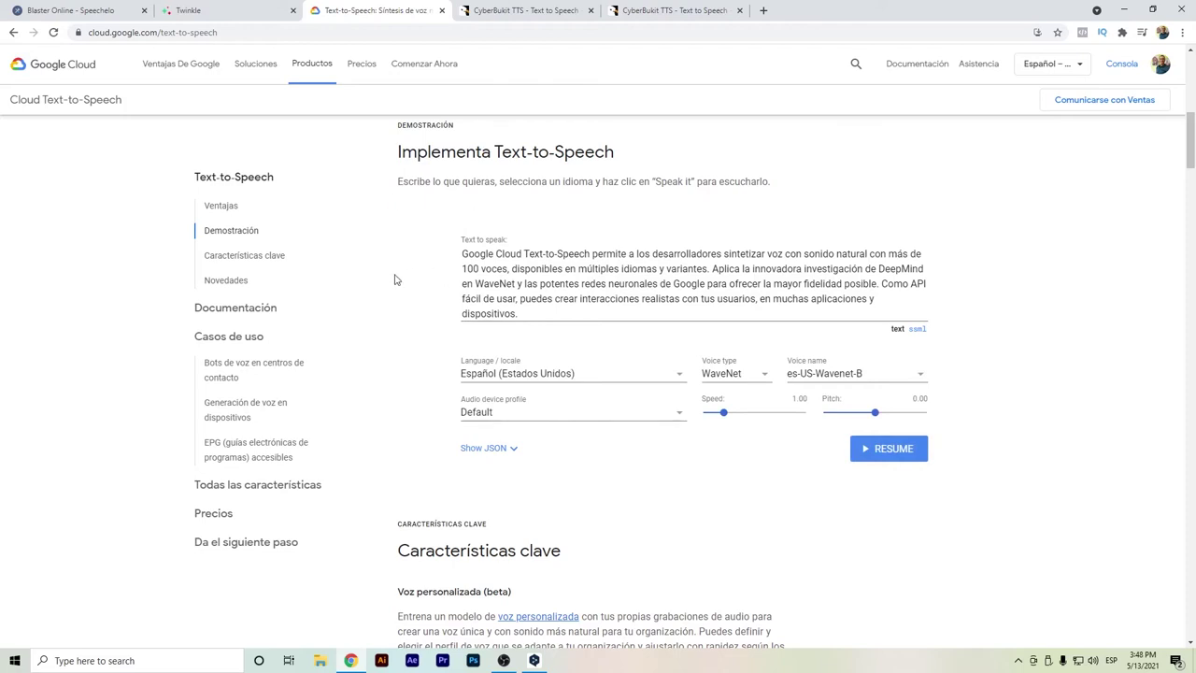
- Switch to the CyberBukit TTS item page on CodeCanyon and view its product details
{"action": "key", "text": "ctrl+Tab"}
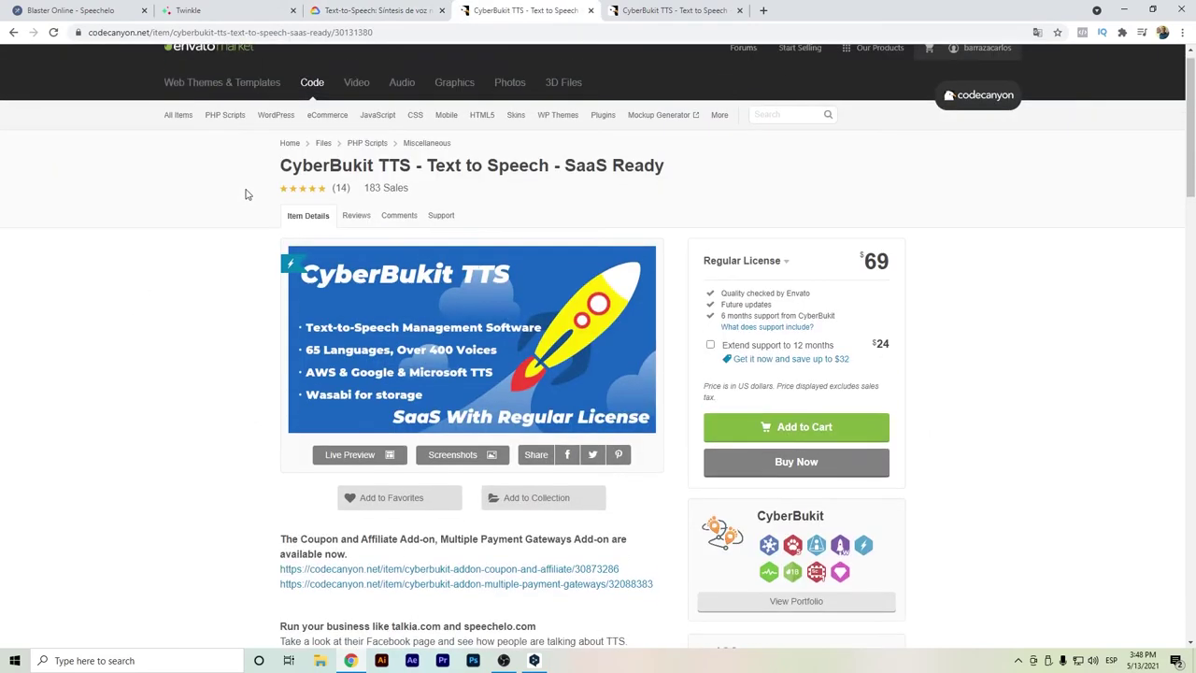
{"action": "scroll", "coordinate": [248, 193], "scroll_direction": "up", "scroll_amount": 1}
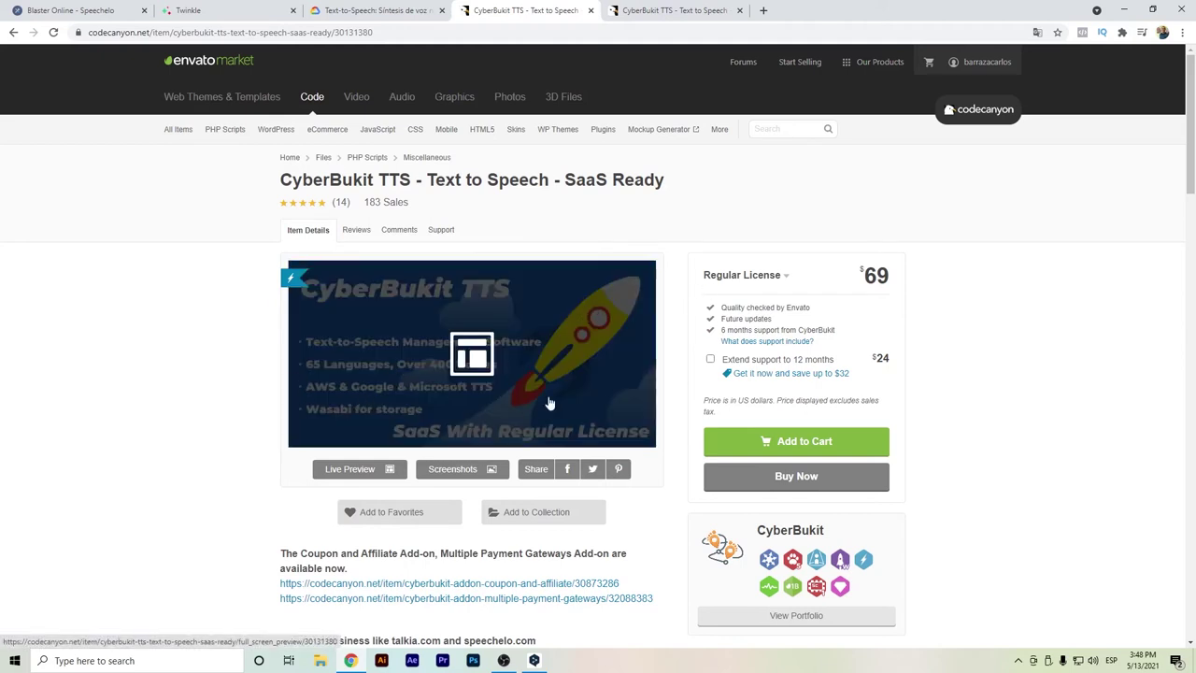
- Show the Regular and Extended license options and prices for the CyberBukit TTS item
{"action": "left_click", "coordinate": [726, 281]}
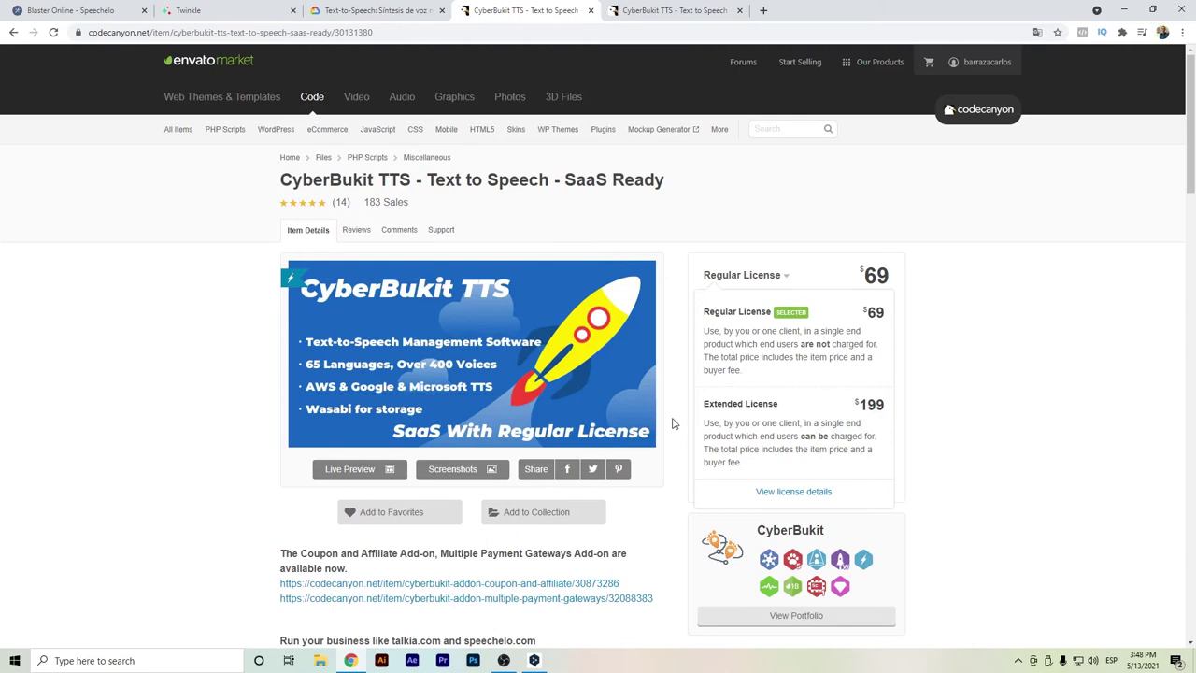
{"action": "scroll", "coordinate": [672, 423], "scroll_direction": "down", "scroll_amount": 2}
{"action": "scroll", "coordinate": [672, 423], "scroll_direction": "up", "scroll_amount": 2}
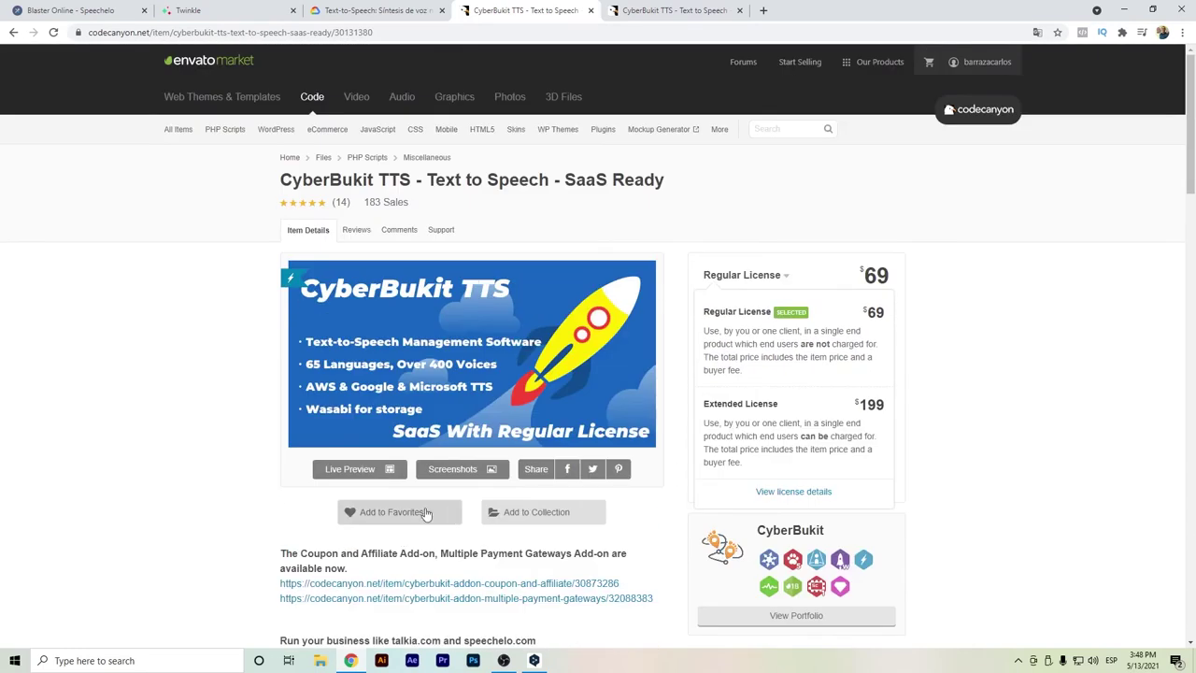
- Switch to the CyberBukit TTS live preview and open its demo sign-in page
{"action": "left_click", "coordinate": [665, 9]}
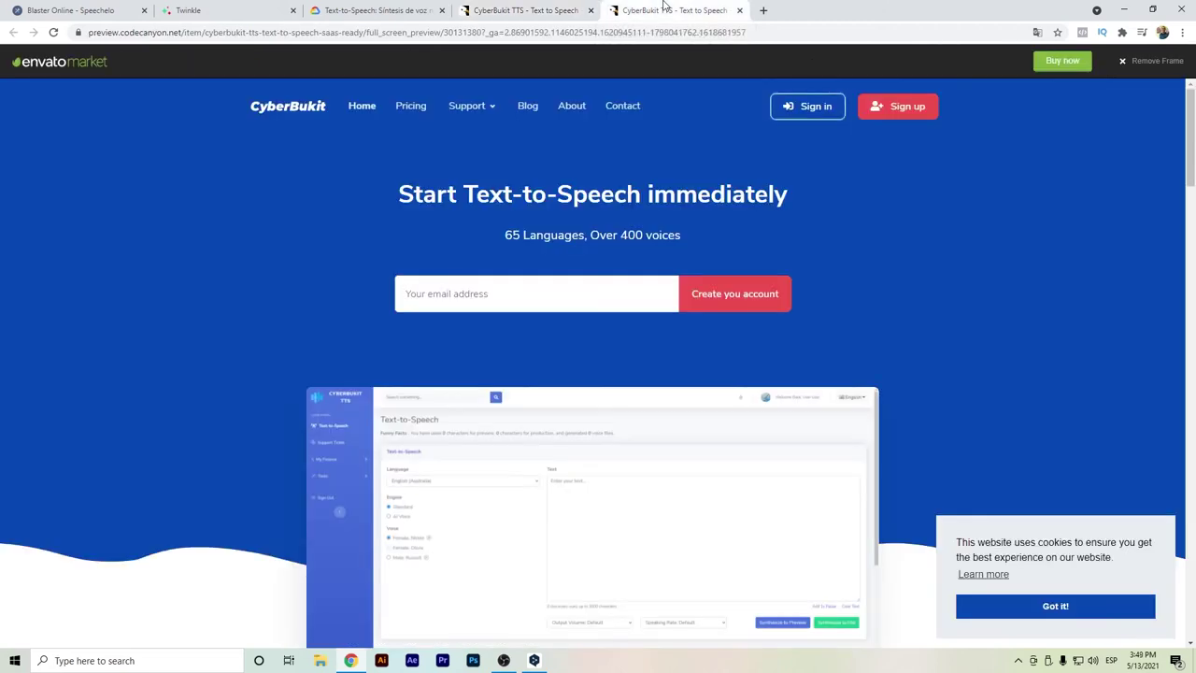
{"action": "mouse_move", "coordinate": [1192, 145]}
{"action": "left_mouse_down"}
{"action": "mouse_move", "coordinate": [1188, 556]}
{"action": "mouse_move", "coordinate": [1191, 144]}
{"action": "left_mouse_up"}
{"action": "left_click", "coordinate": [807, 106]}
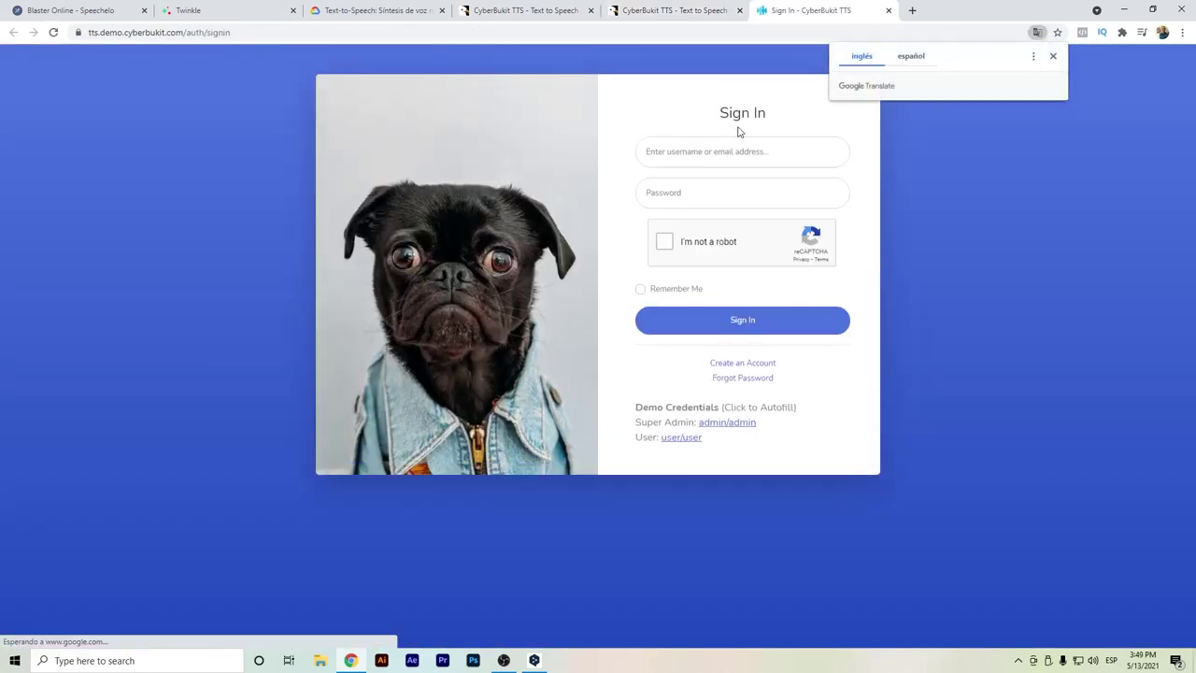
- Sign in to the demo with the autofilled Super Admin username and password, completing the reCAPTCHA check
{"action": "left_click", "coordinate": [718, 157]}
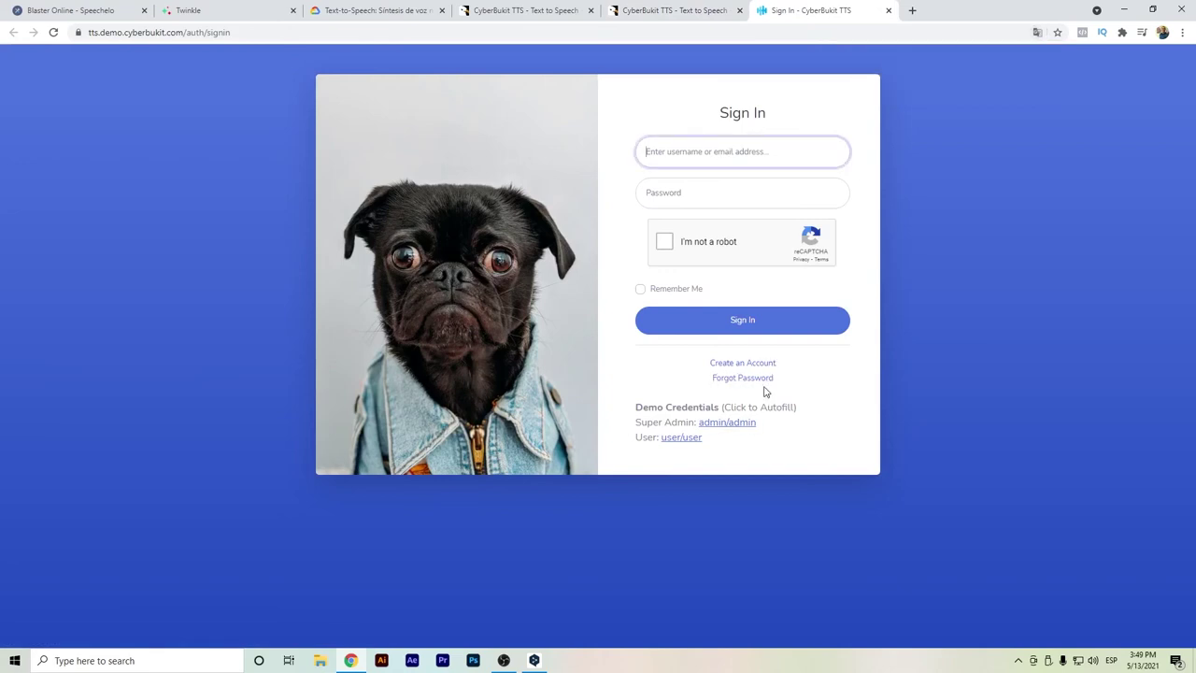
{"action": "left_click", "coordinate": [742, 423]}
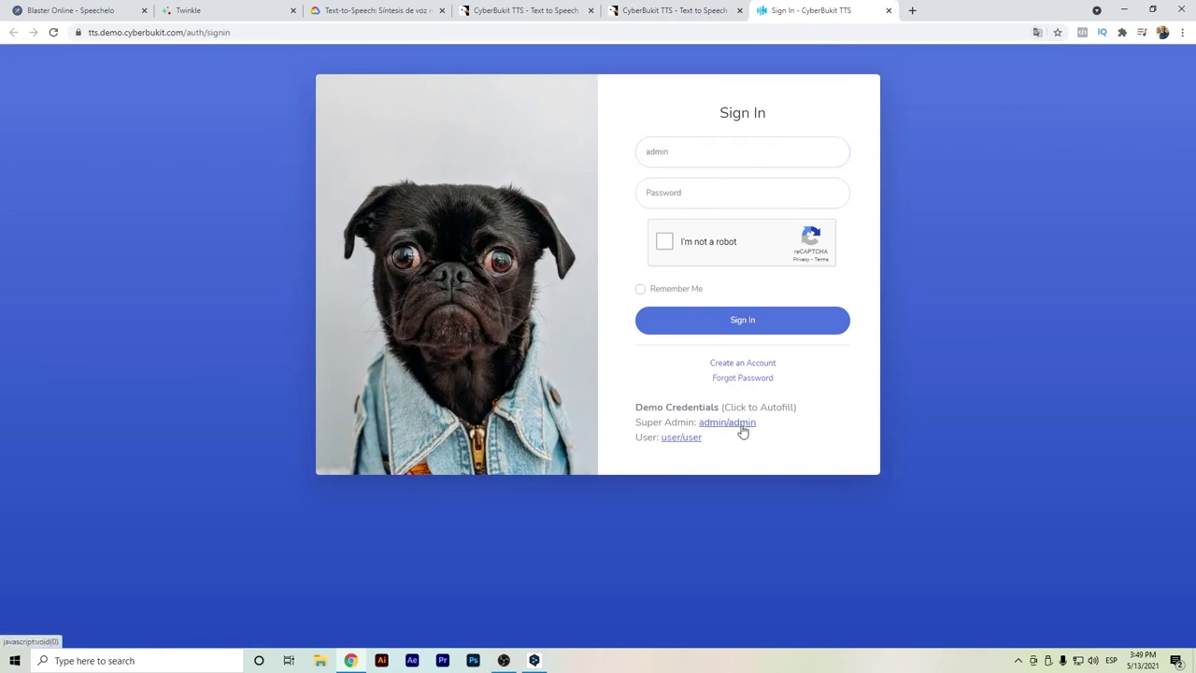
{"action": "left_click", "coordinate": [667, 241]}
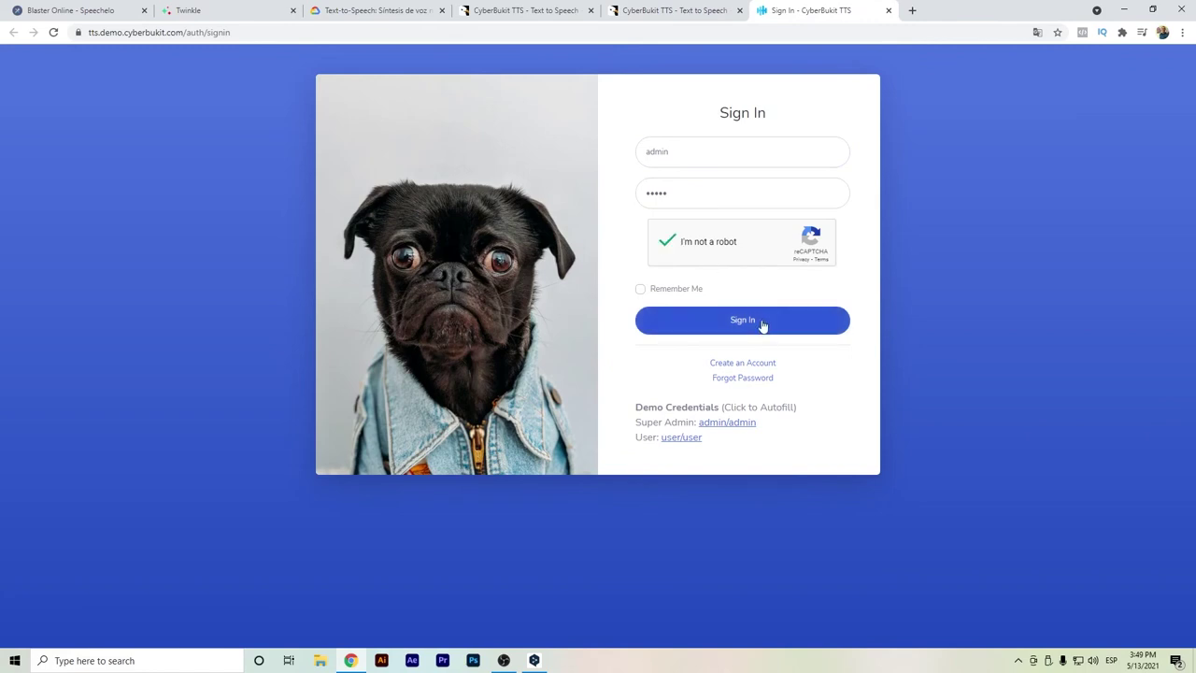
{"action": "left_click", "coordinate": [763, 324]}
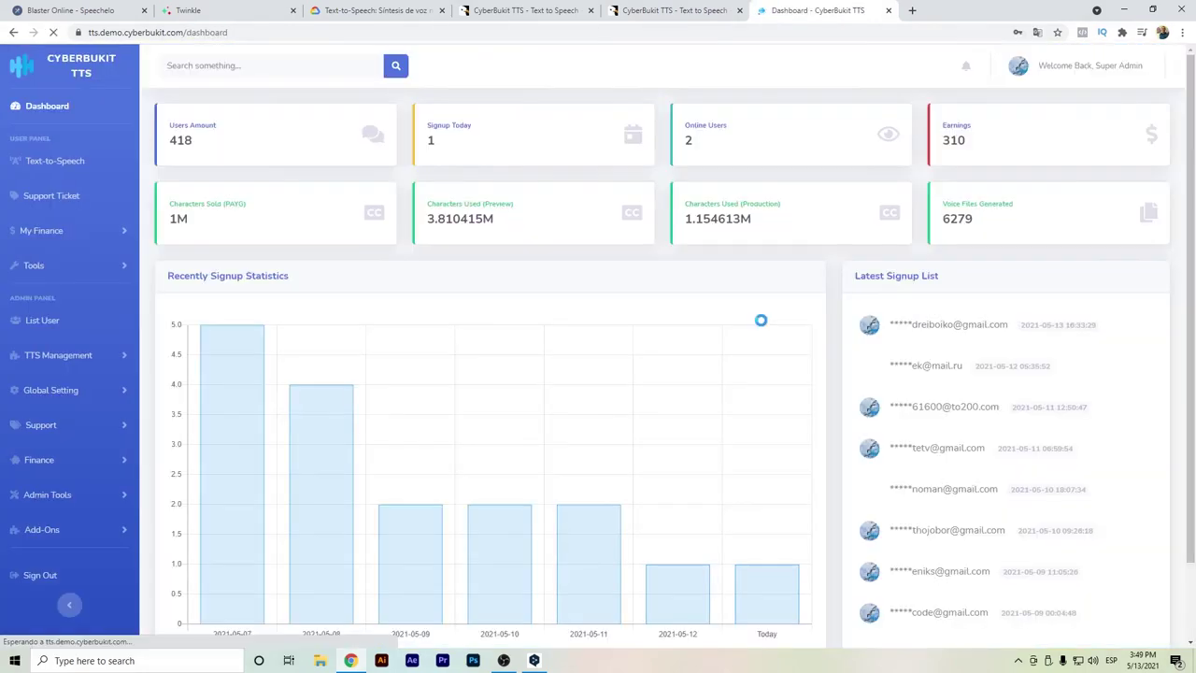
{"action": "left_click", "coordinate": [701, 209]}
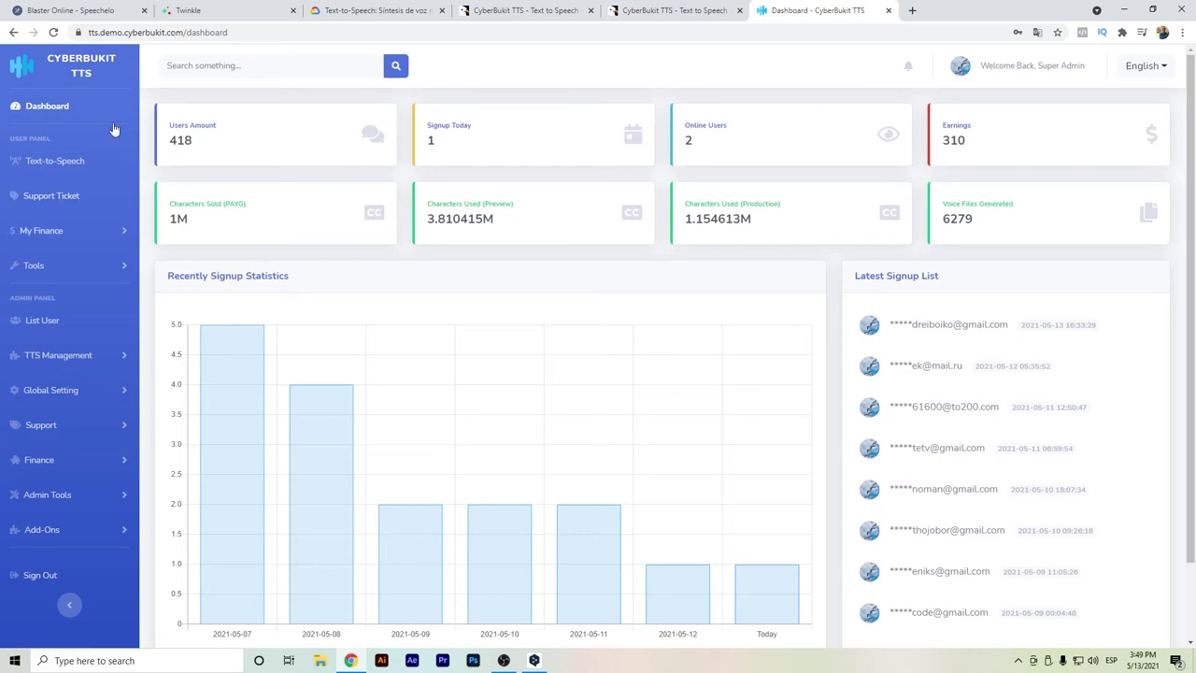
- Open the Text-to-Speech page and set the language to Spanish (Mexico) with the AI Voice engine
{"action": "left_click", "coordinate": [80, 164]}
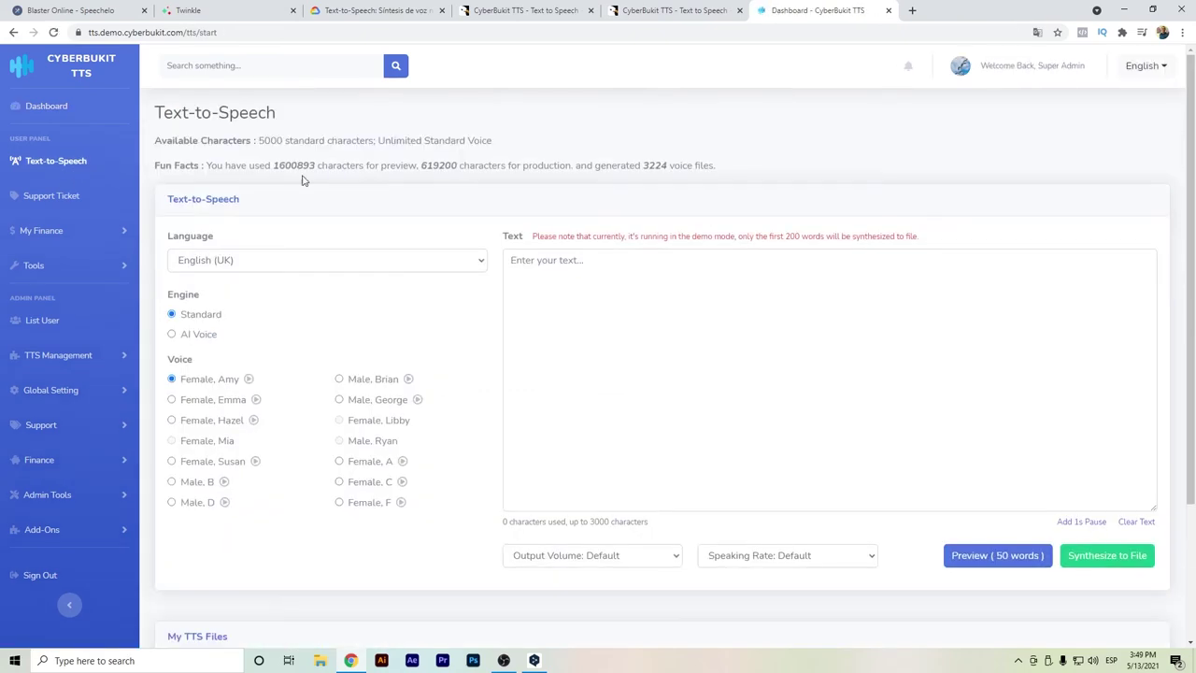
{"action": "left_click", "coordinate": [301, 260]}
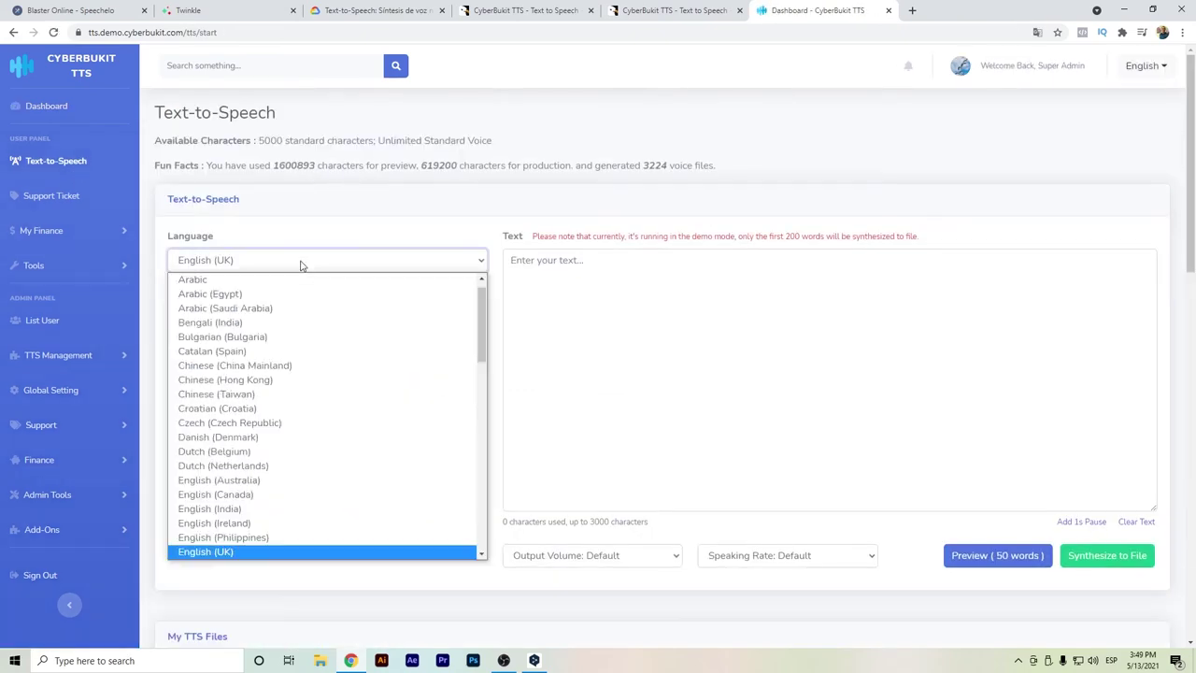
{"action": "scroll", "coordinate": [325, 341], "scroll_direction": "down", "scroll_amount": 8}
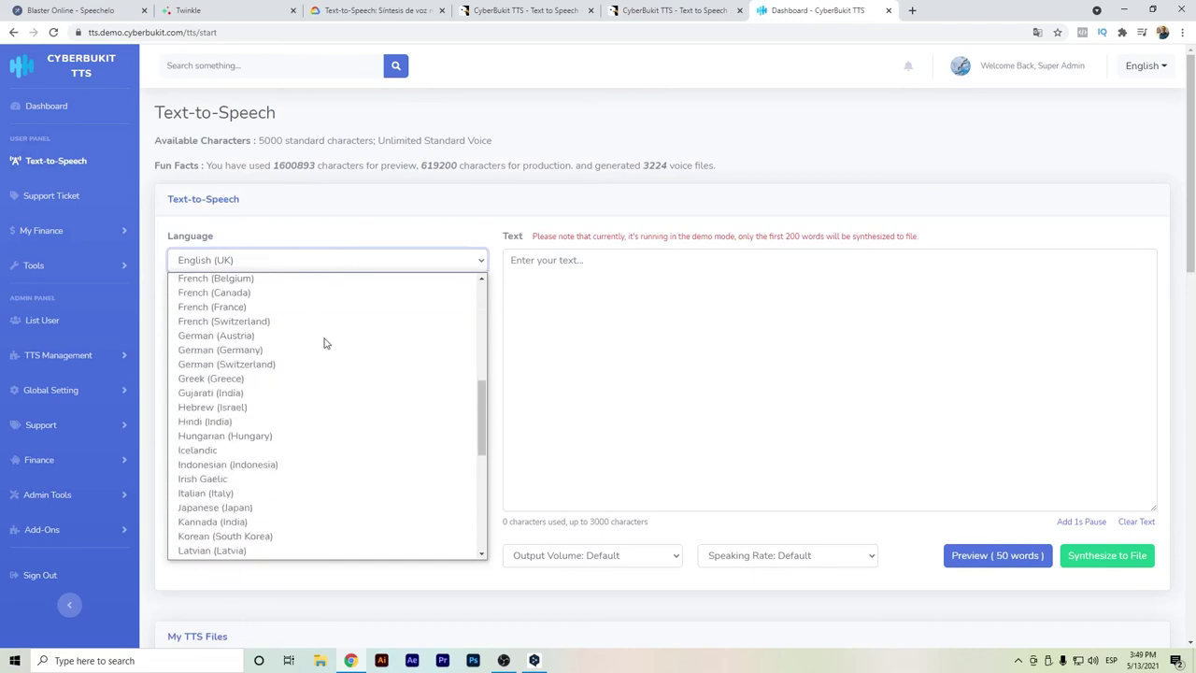
{"action": "scroll", "coordinate": [324, 342], "scroll_direction": "down", "scroll_amount": 5}
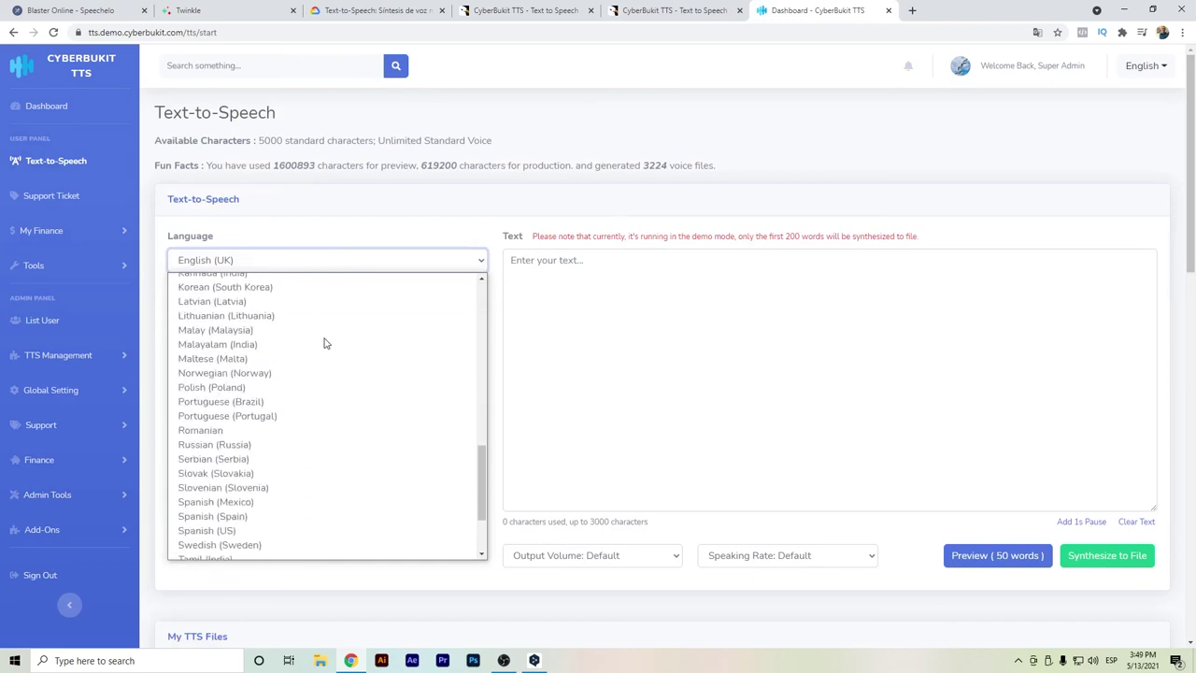
{"action": "left_click", "coordinate": [249, 394]}
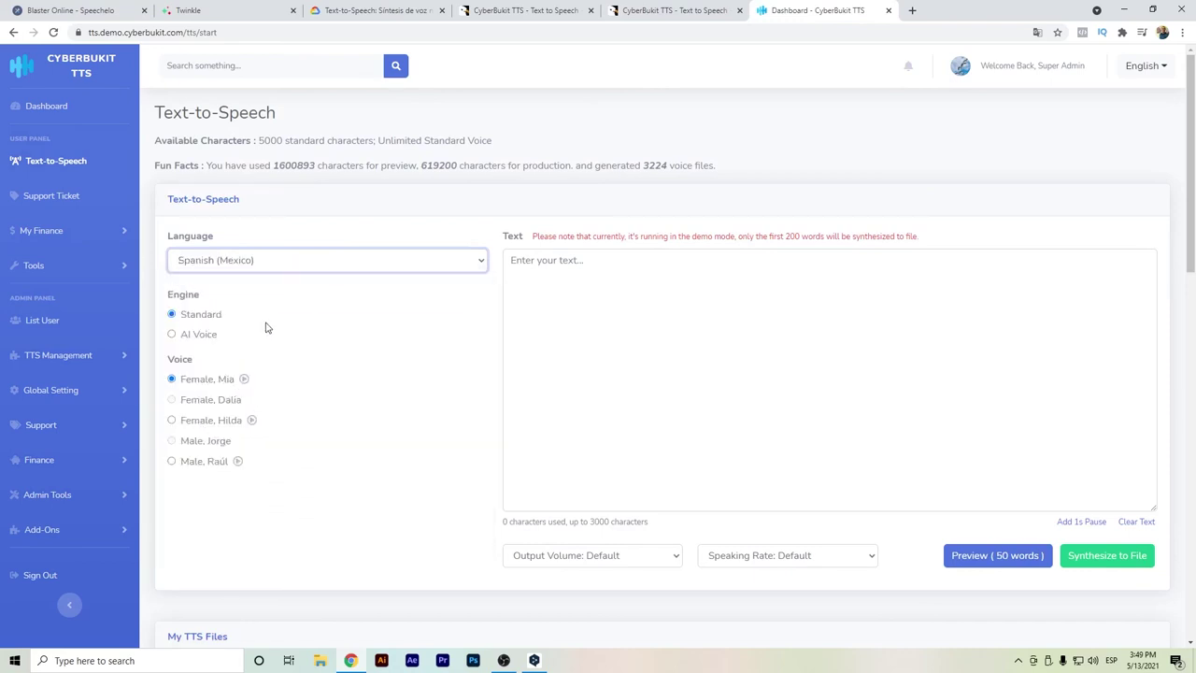
{"action": "left_click", "coordinate": [190, 335]}
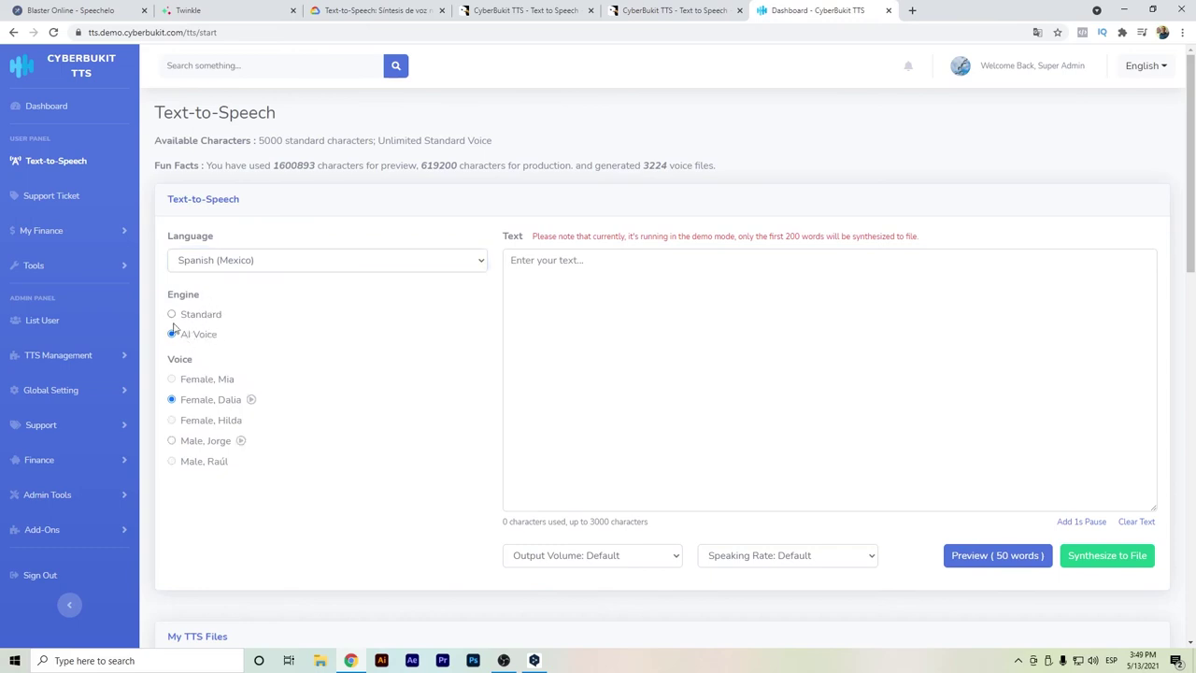
- Synthesize the Spanish paragraph about Google Cloud Text-to-Speech to a file with the Female, Dalia voice and play the recording
{"action": "left_click", "coordinate": [623, 276]}
{"action": "type", "text": "Google Cloud Text-to-Speech permite a los desarrolladores sintetizar voz con sonido natural con más de 100 voces, disponibles en múltiples idiomas y variantes. Aplica la innovadora investigación de DeepMind en WaveNet y las potentes redes neuronales de Google para ofrecer la mayor fidelidad posible. Como API fácil de usar, puedes crear interacciones realistas con tus usuarios, en muchas aplicaciones y dispositivos."}
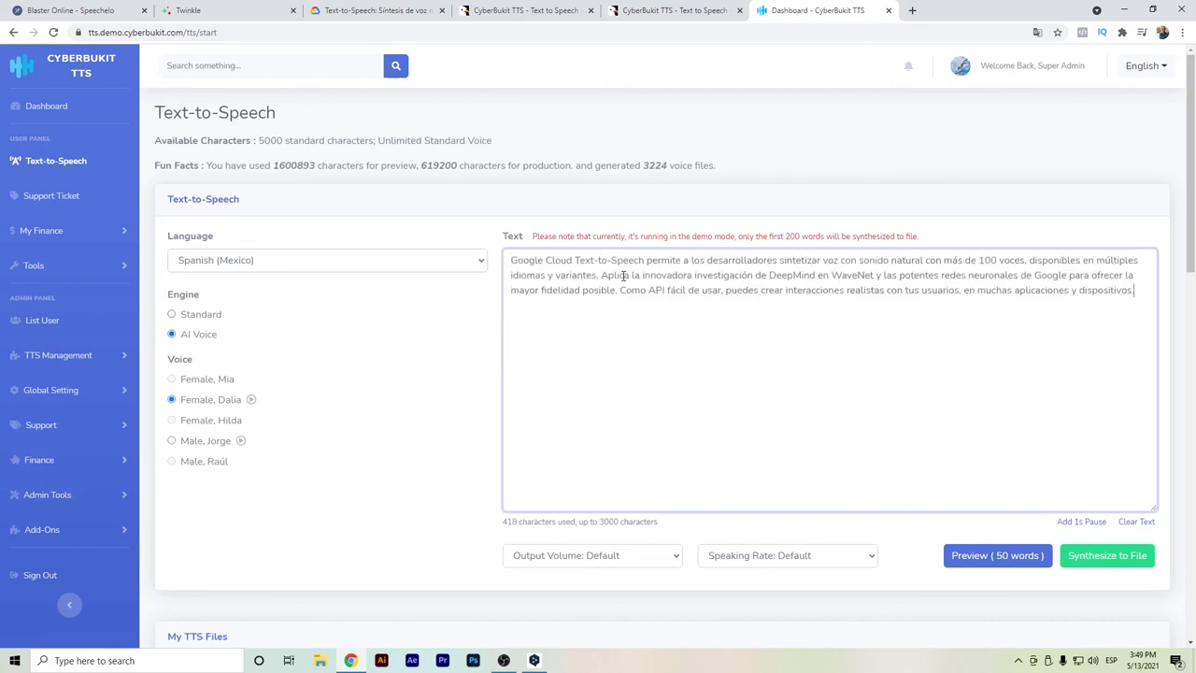
{"action": "left_click", "coordinate": [1111, 557]}
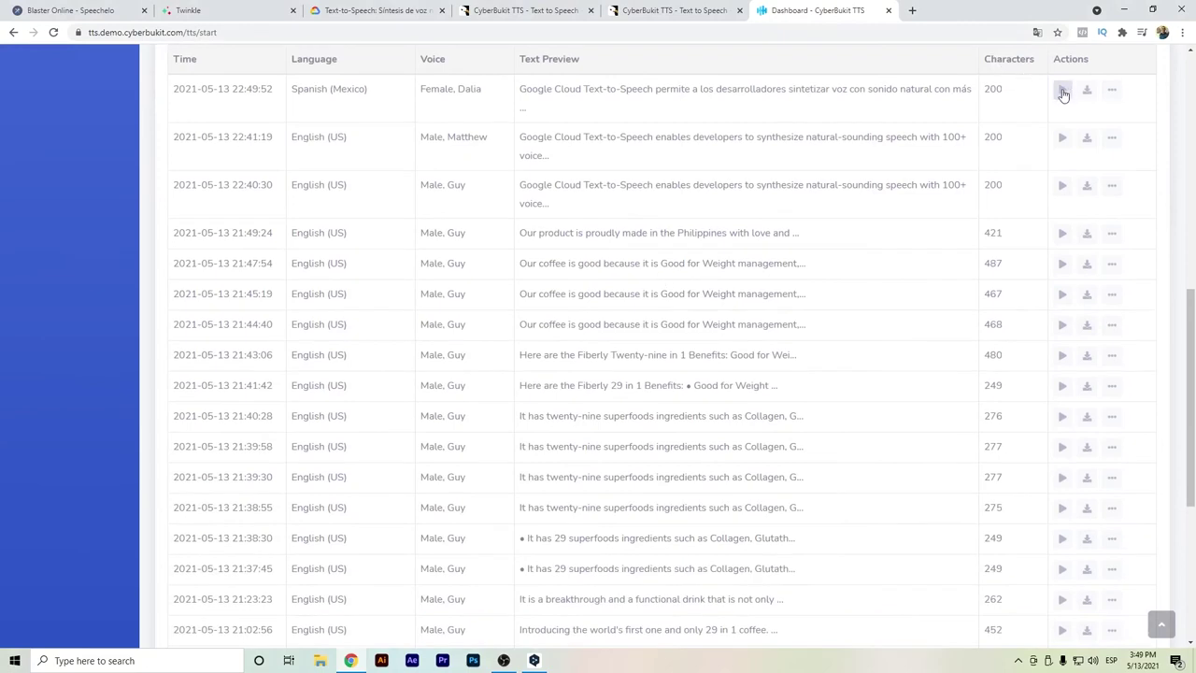
{"action": "left_click", "coordinate": [1063, 90]}
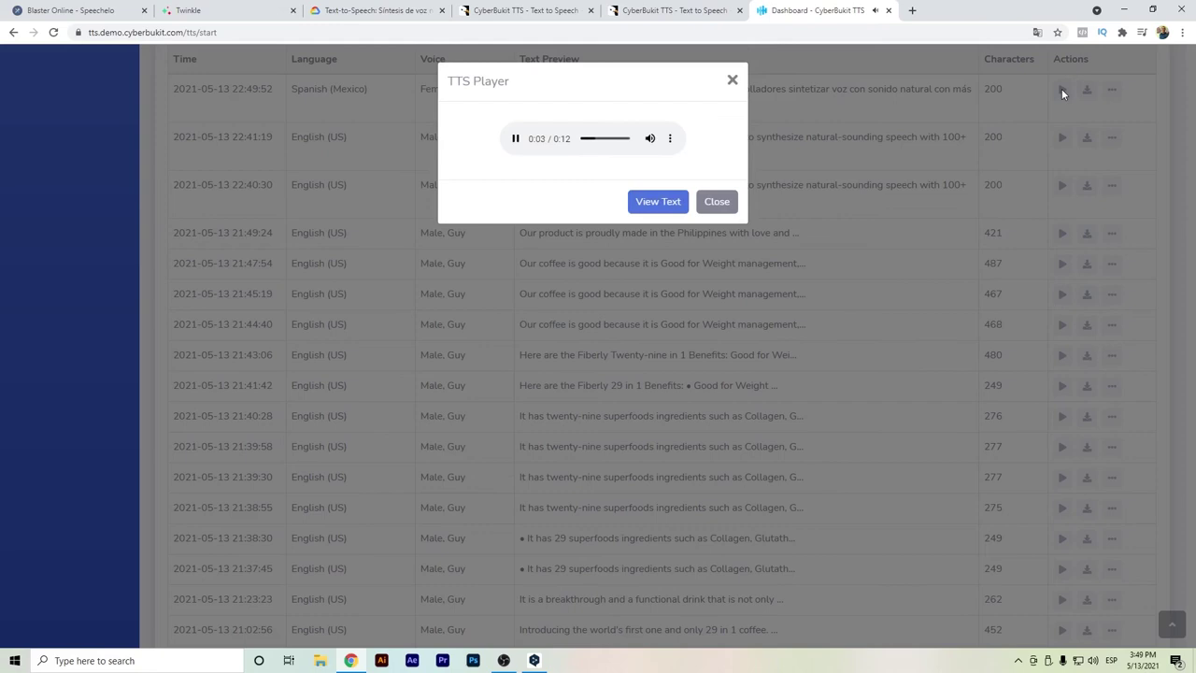
{"action": "left_click", "coordinate": [713, 203]}
- Change the voice to Male, Jorge, synthesize the same paragraph to a file and play the new recording
{"action": "scroll", "coordinate": [713, 201], "scroll_direction": "up", "scroll_amount": 7}
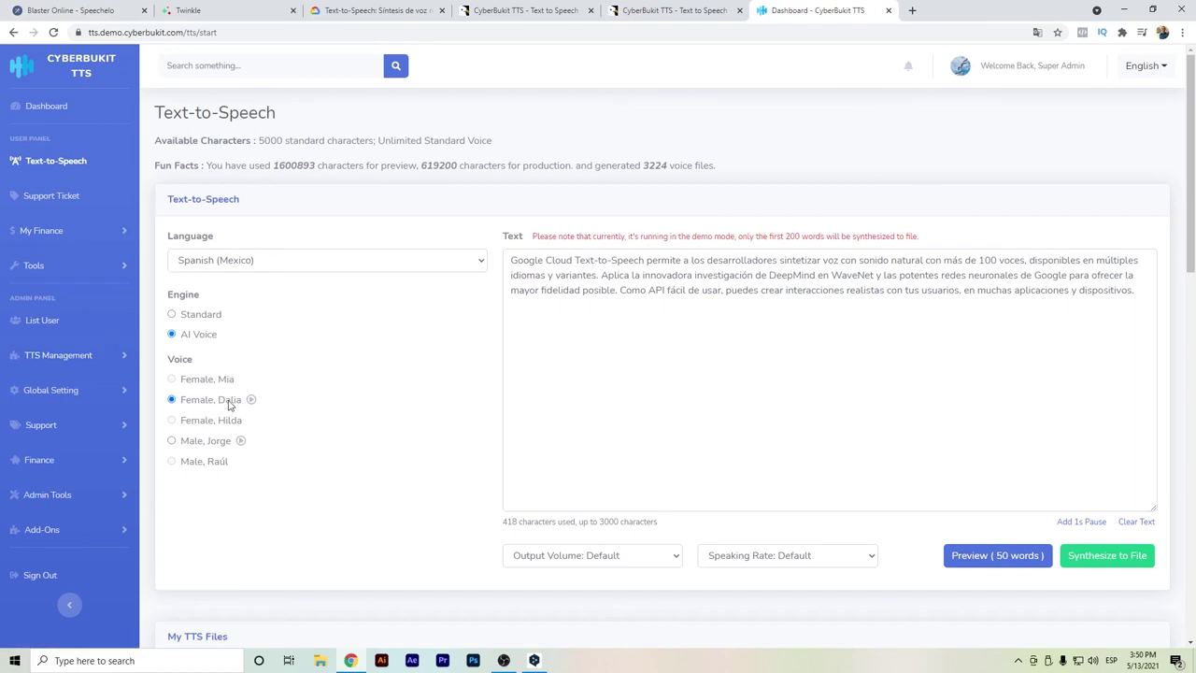
{"action": "left_click", "coordinate": [192, 447]}
{"action": "left_click", "coordinate": [903, 342]}
{"action": "left_click", "coordinate": [1092, 555]}
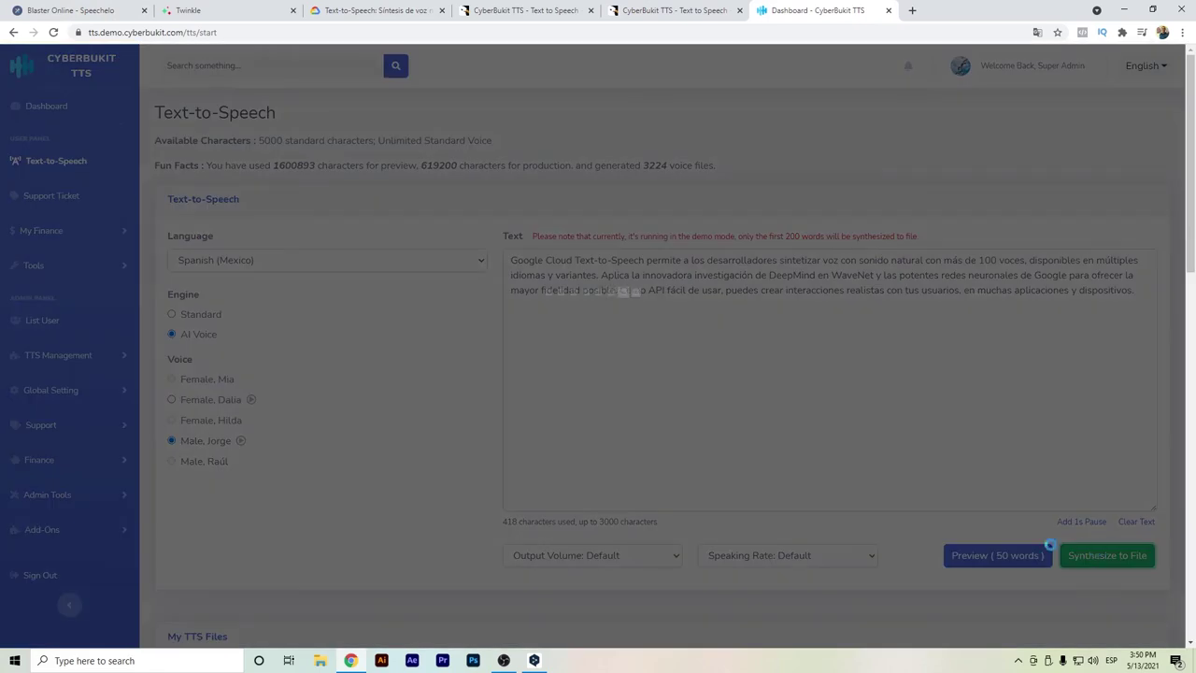
{"action": "scroll", "coordinate": [1009, 221], "scroll_direction": "up", "scroll_amount": 2}
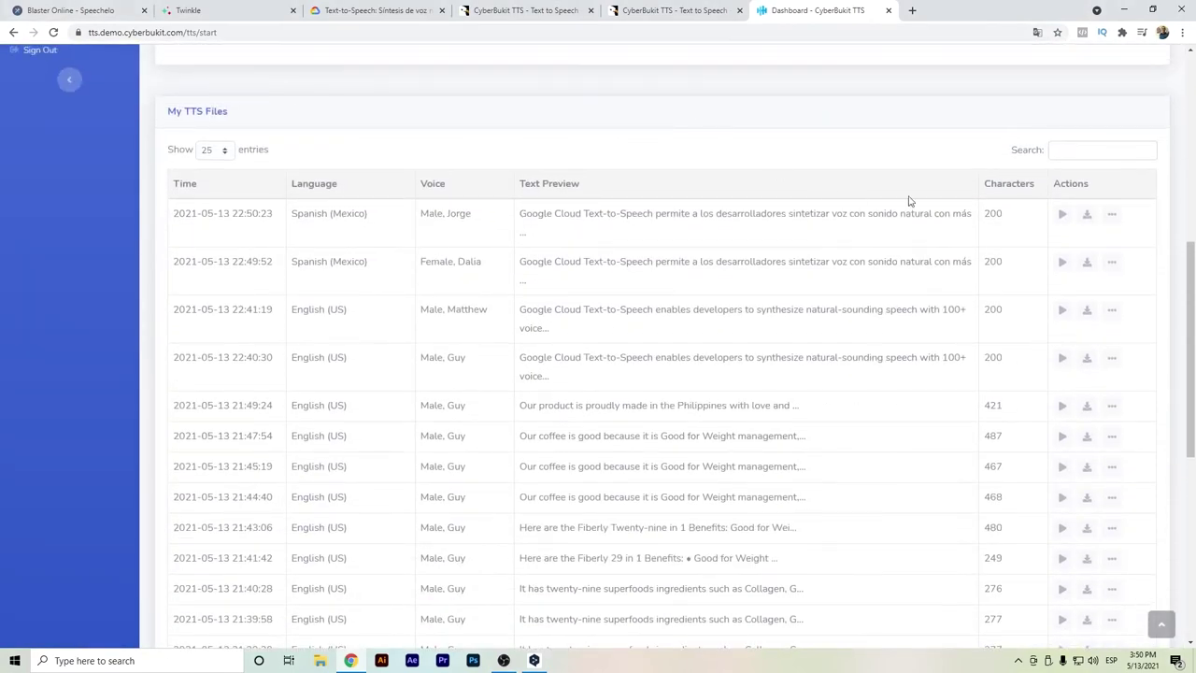
{"action": "left_click", "coordinate": [1061, 220]}
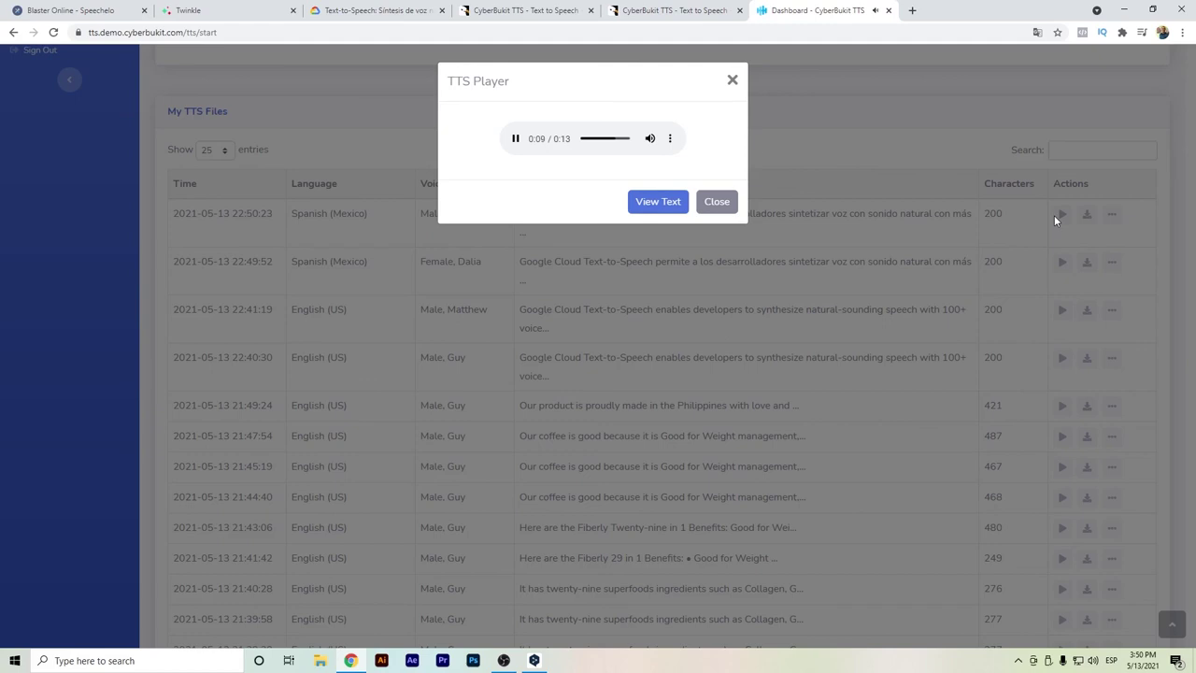
{"action": "left_click", "coordinate": [716, 202]}
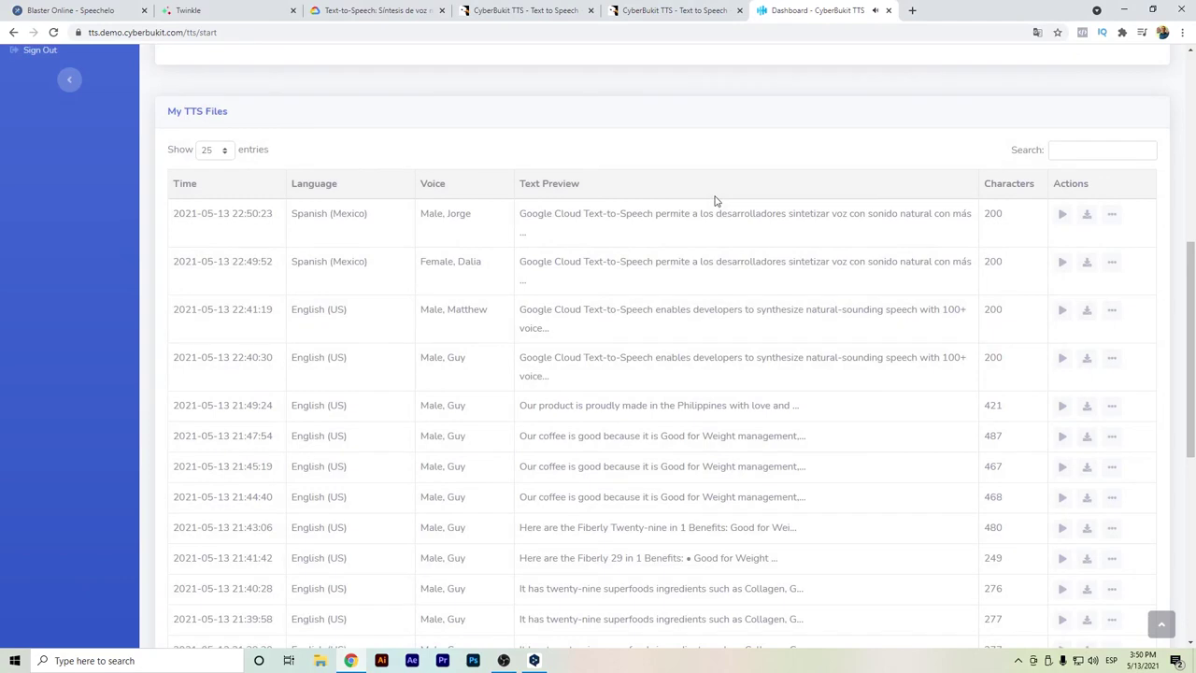
{"action": "scroll", "coordinate": [716, 202], "scroll_direction": "up", "scroll_amount": 6}
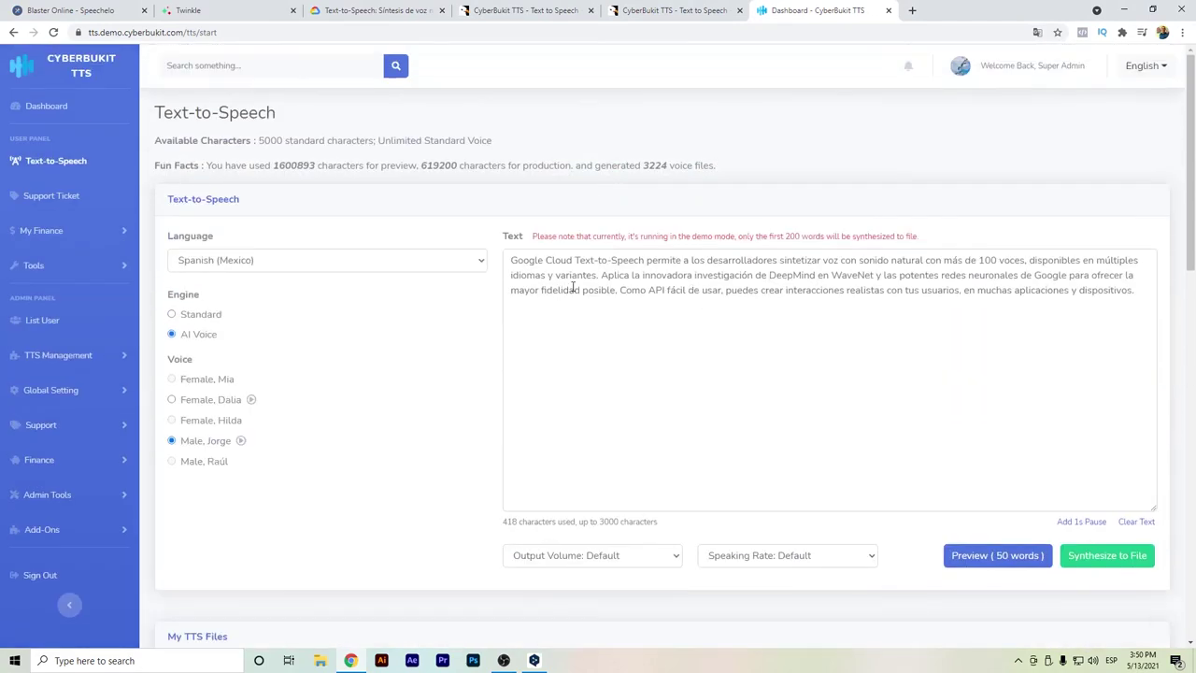